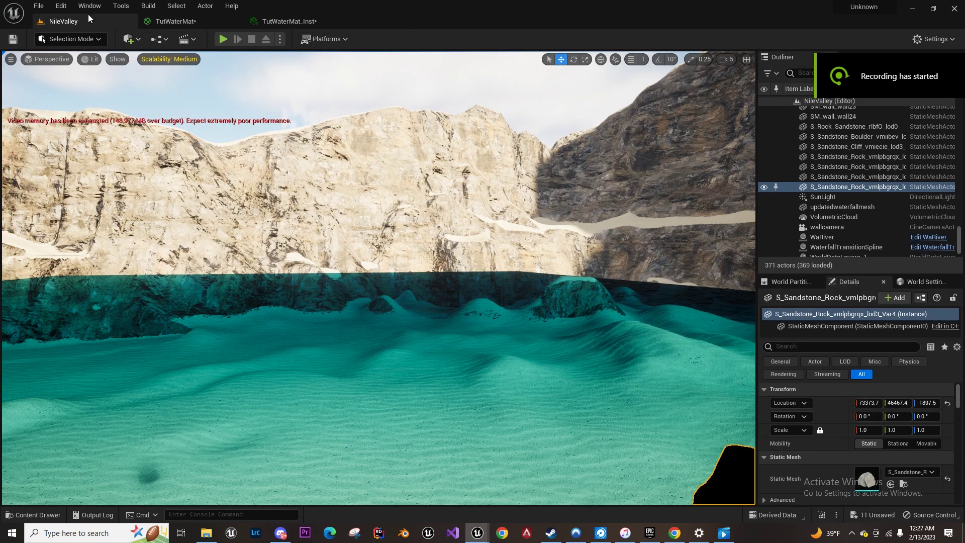
Delete the selected sandstone rock from the NileValley level
key("f")
key("Delete")
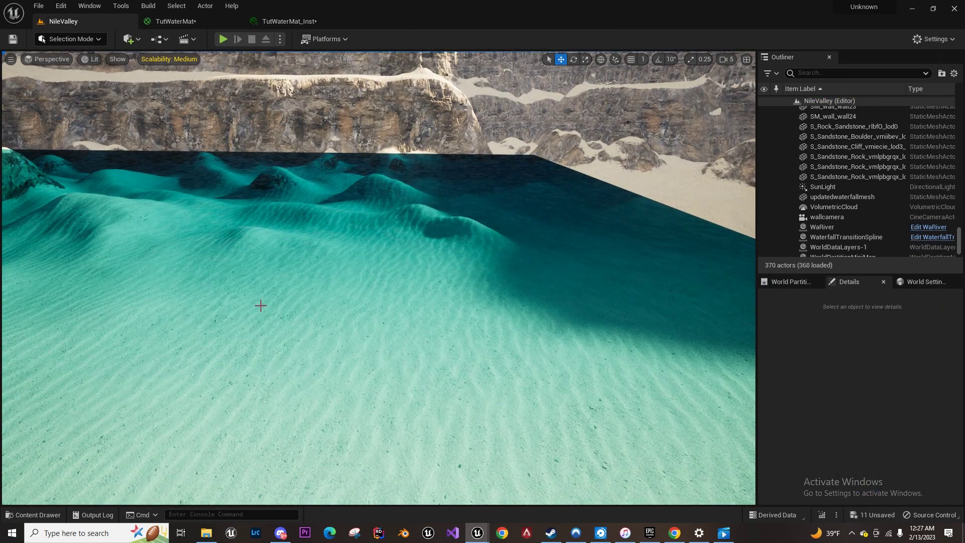
right_click_drag(277, 319, 168, 301)
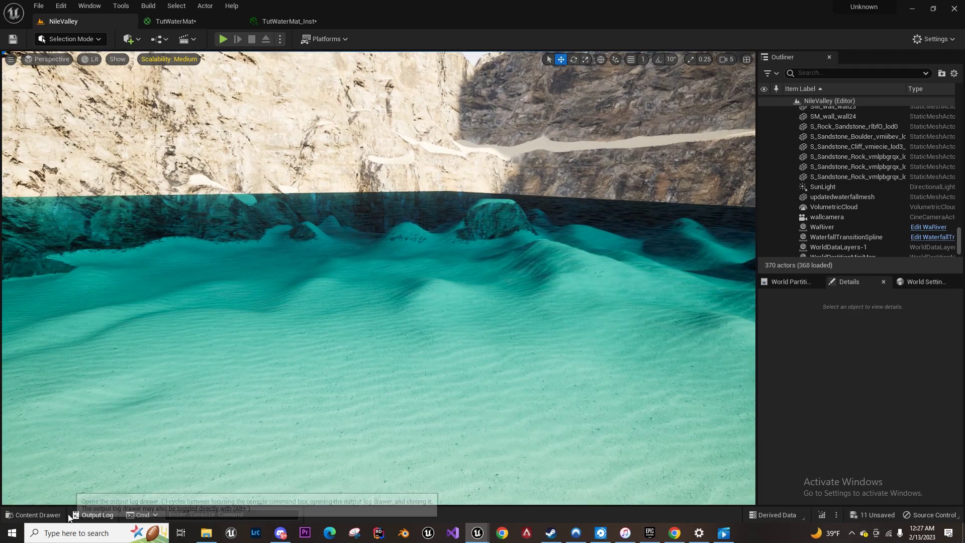
left_click(34, 515)
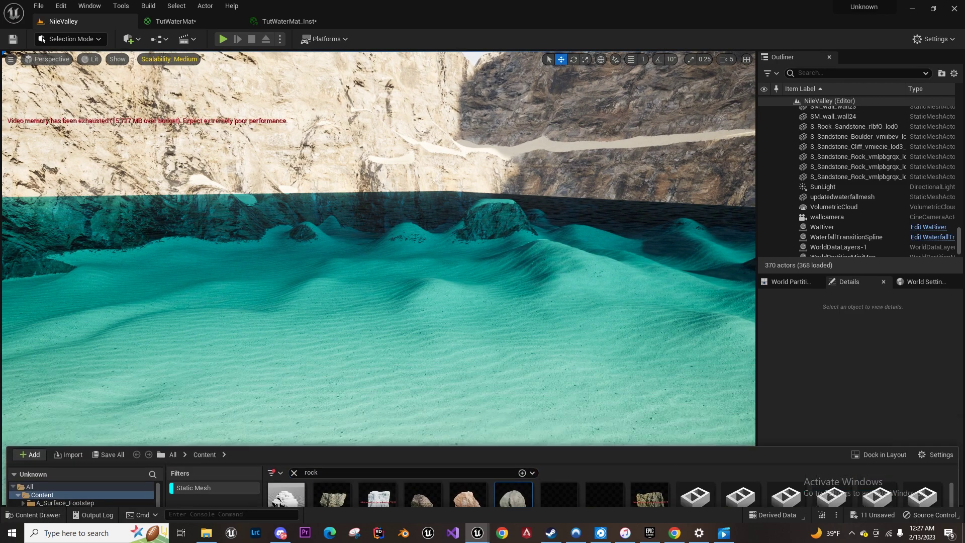
right_click_drag(352, 271, 659, 236)
key("w")
mouse_move(304, 381)
right_mouse_down()
mouse_move(432, 403)
mouse_move(443, 422)
right_mouse_up()
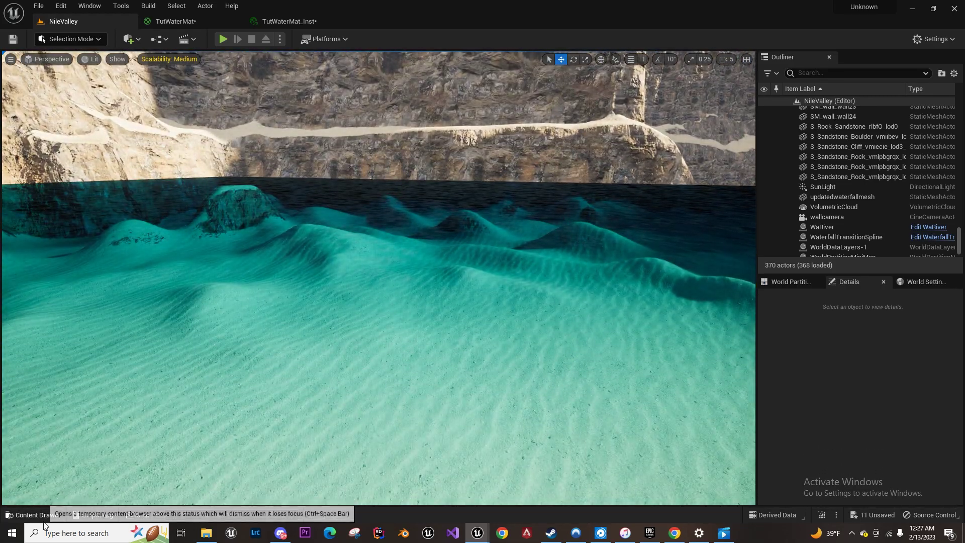
left_click(44, 522)
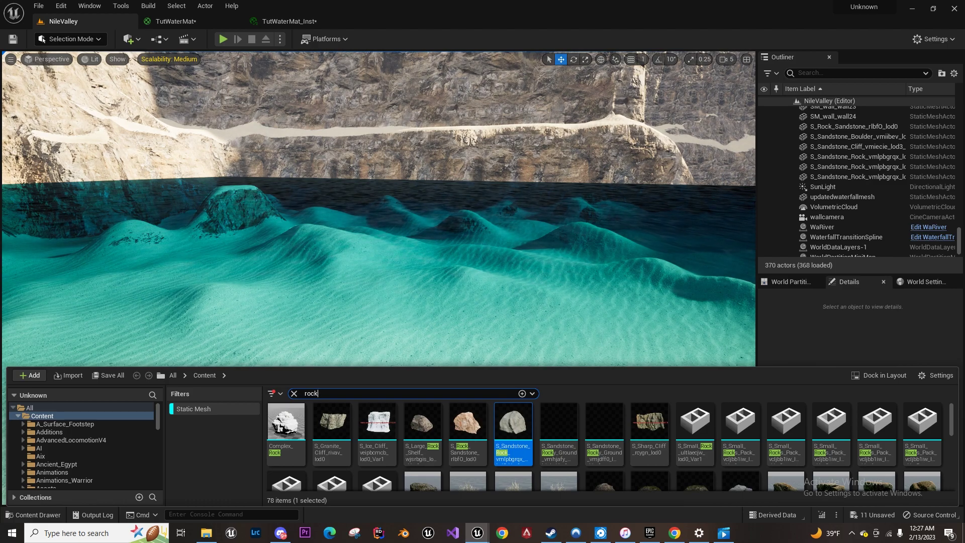
key("ctrl+space")
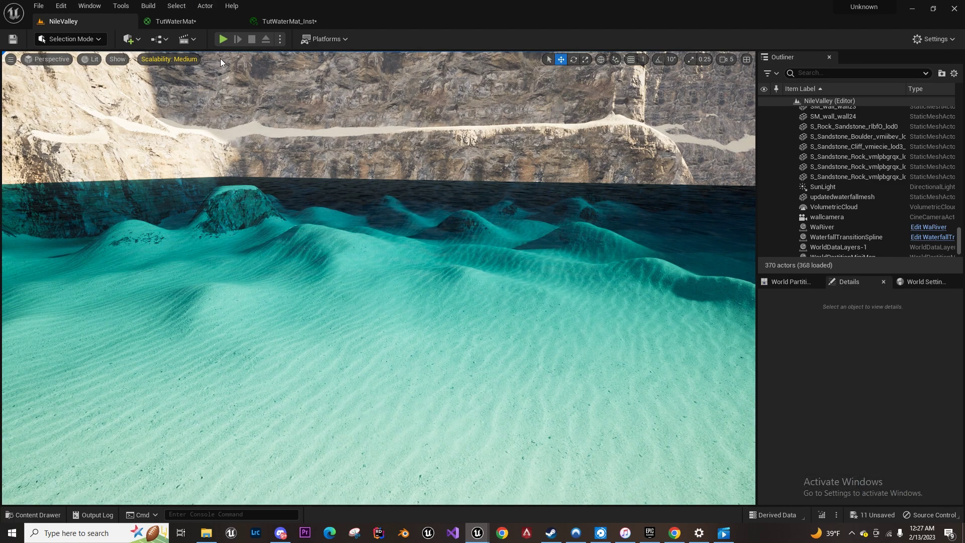
Add a DistanceToNearestSurface node to empty space above the X1 parameter in the TutWaterMat material graph
left_click(186, 23)
right_click_drag(607, 244, 604, 147)
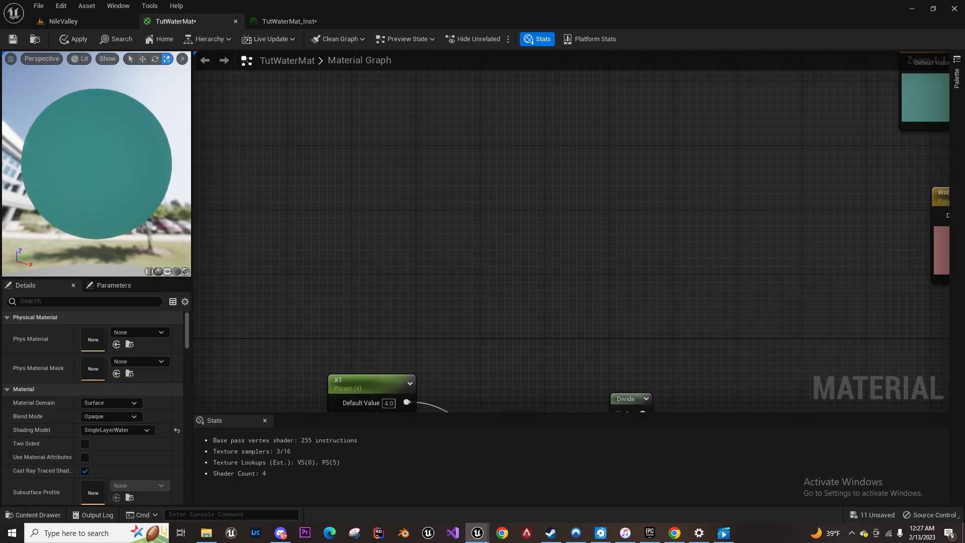
right_click_drag(417, 203, 502, 122)
right_click(409, 127)
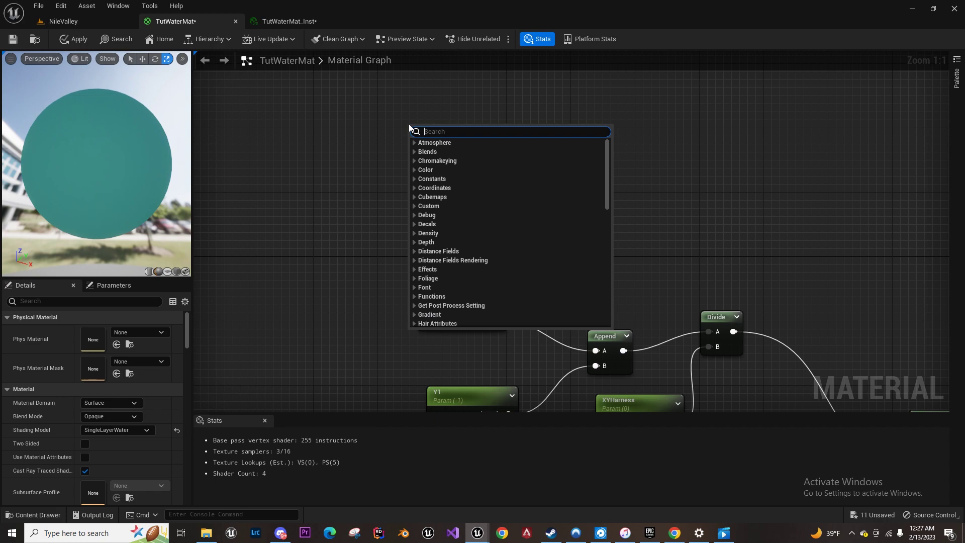
type("distanct")
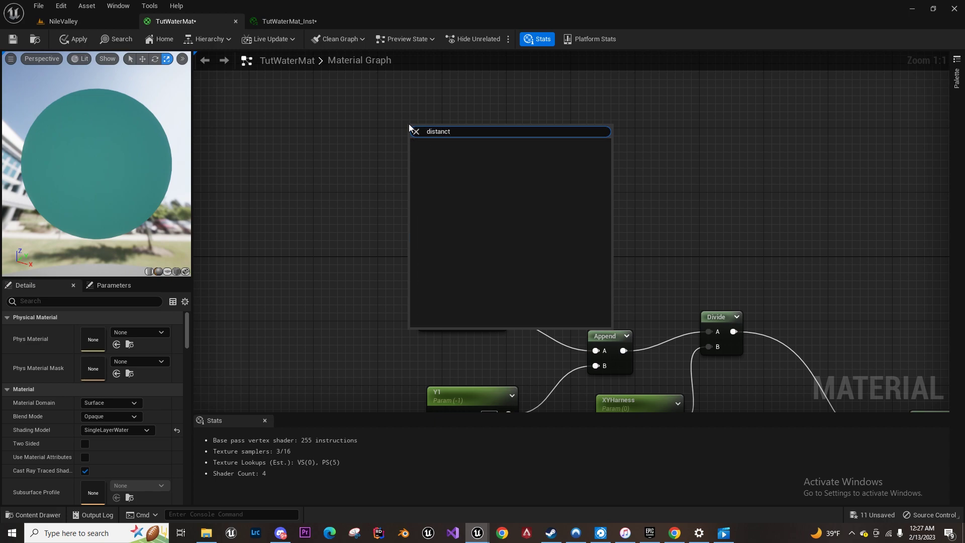
key("BackSpace")
type("eto")
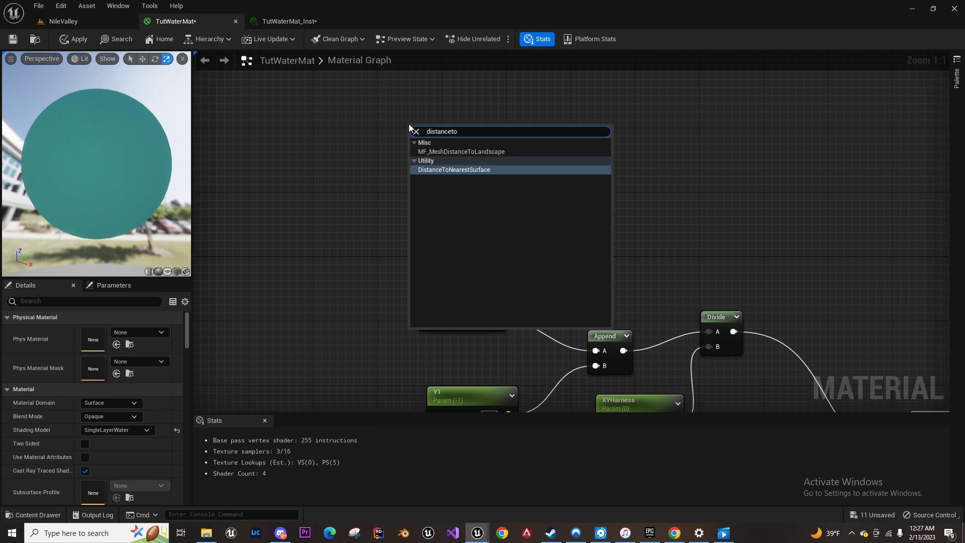
key("Return")
right_click_drag(499, 151, 488, 169)
Feed the DistanceToNearestSurface output into input A of a new Divide node
left_click_drag(434, 159, 470, 155)
type("div")
key("Return")
left_click_drag(516, 178, 493, 152)
Connect a new scalar parameter named RippleGradient to the Divide node's B input and place it below DistanceToNearestSurface
left_click_drag(478, 195, 411, 217)
type("scalae")
key("BackSpace")
type("r")
key("Return")
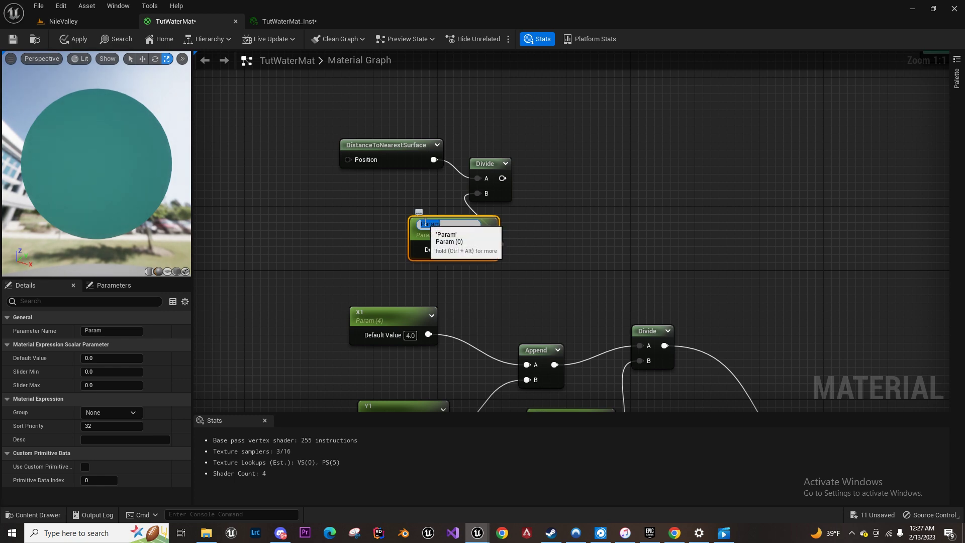
type("RippleGradient")
key("Return")
left_click_drag(436, 215, 368, 188)
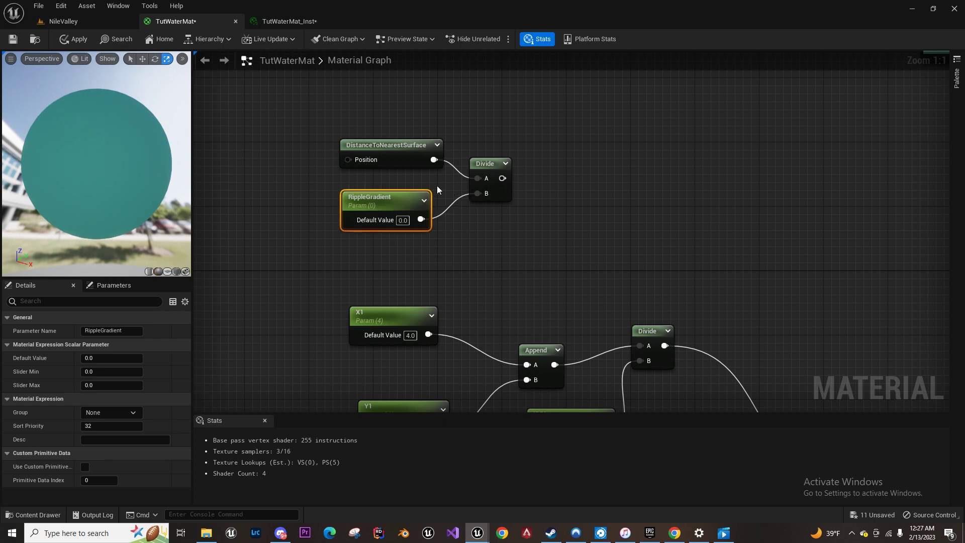
left_click_drag(489, 166, 482, 160)
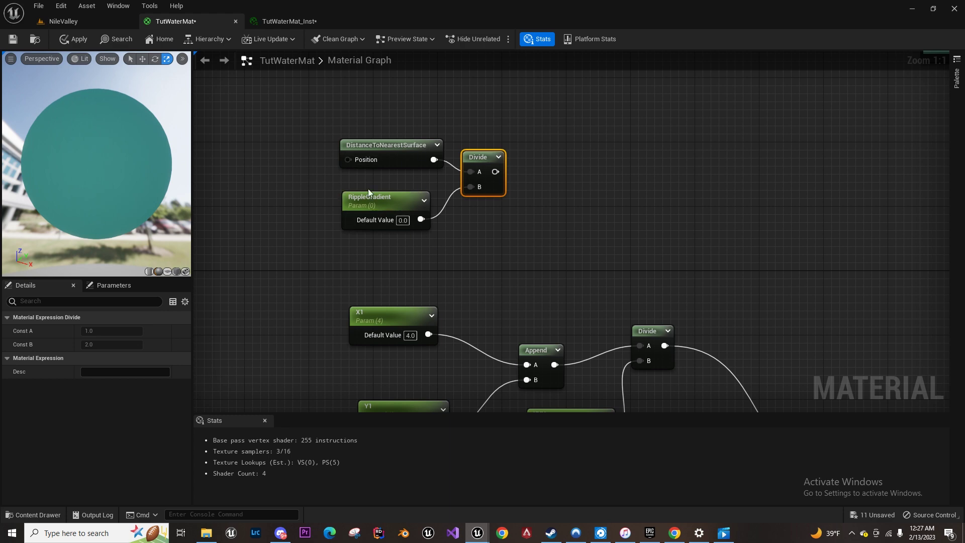
mouse_move(393, 200)
left_mouse_down()
mouse_move(409, 200)
mouse_move(401, 203)
left_mouse_up()
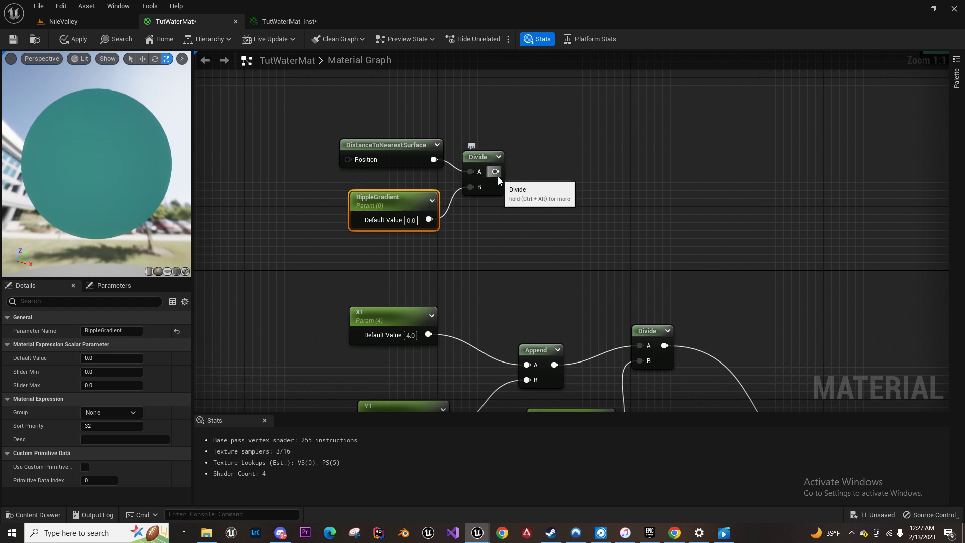
Extend the Divide output with a OneMinus node followed by a Saturate node, aligned in a row
left_click_drag(498, 176, 548, 168)
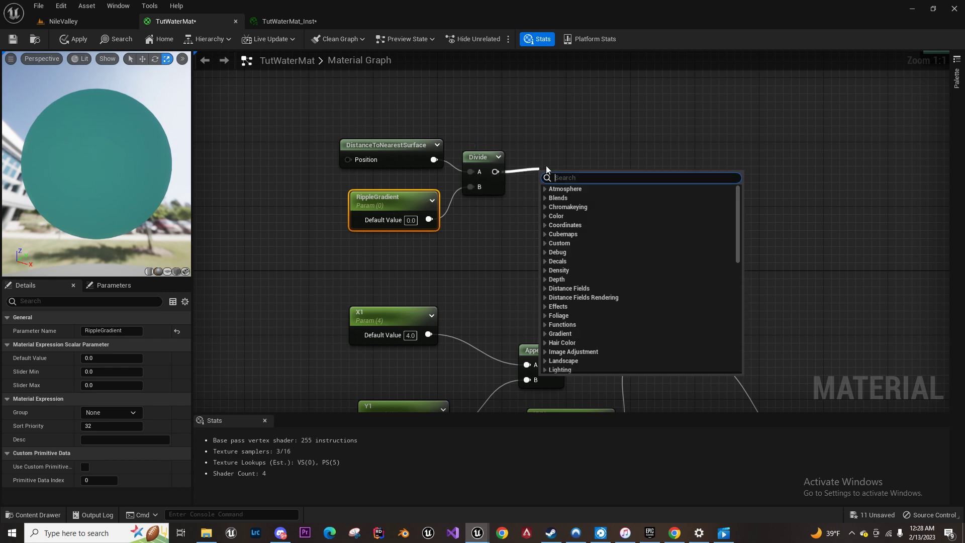
type("onemi")
key("Return")
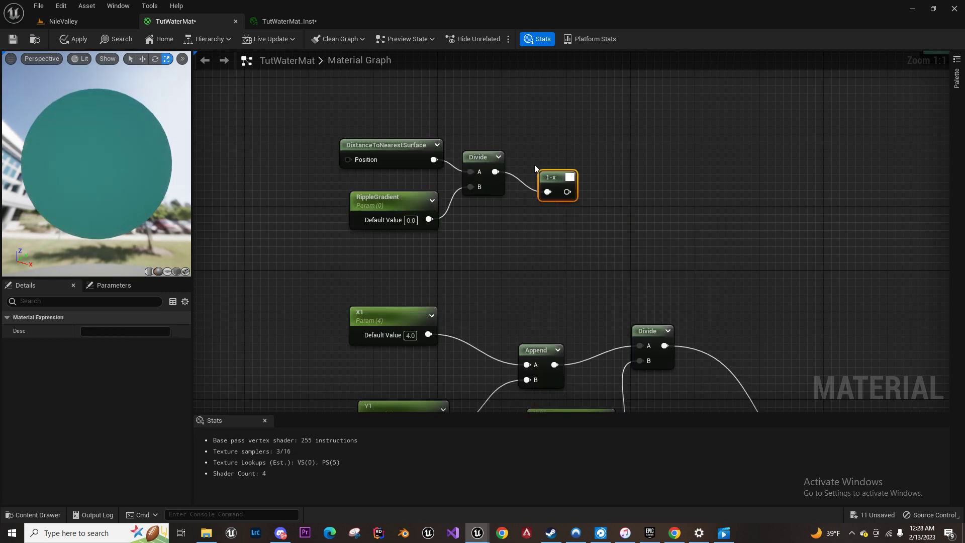
left_click_drag(552, 178, 582, 168)
type("satu")
key("Return")
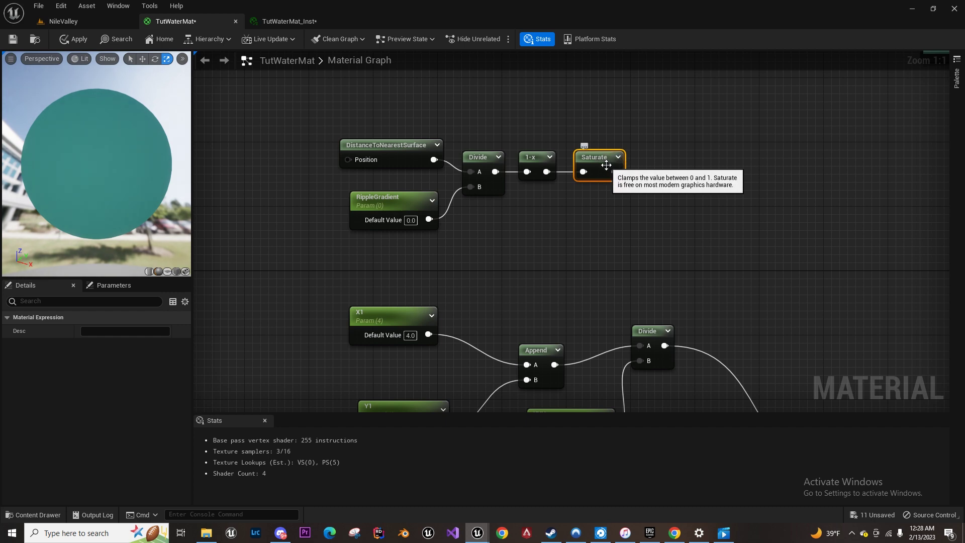
Move the whole distance gradient node group farther up, away from the X1 and Y1 node chain
right_click_drag(420, 201, 489, 228)
left_click_drag(372, 136, 679, 258)
left_click_drag(679, 188, 671, 98)
right_click_drag(669, 220, 646, 243)
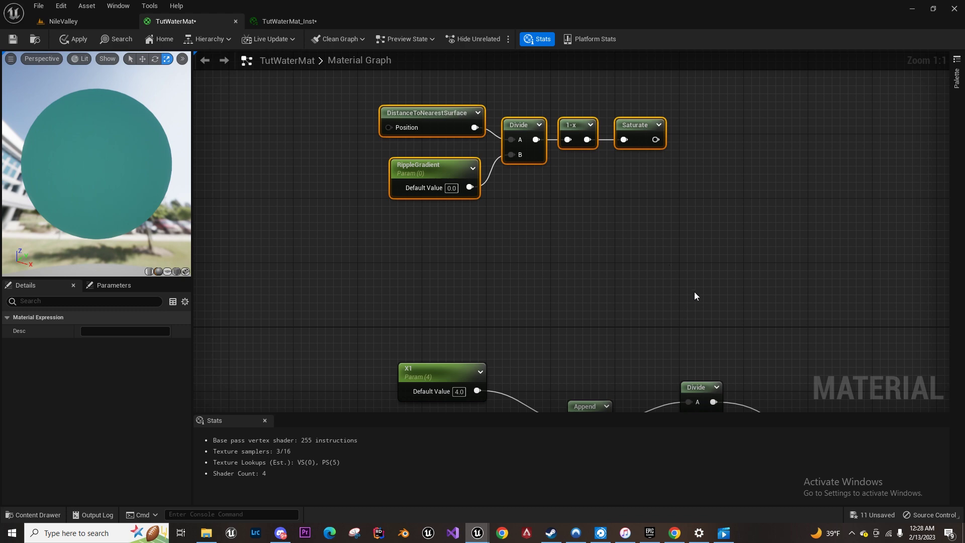
left_click_drag(436, 166, 387, 83)
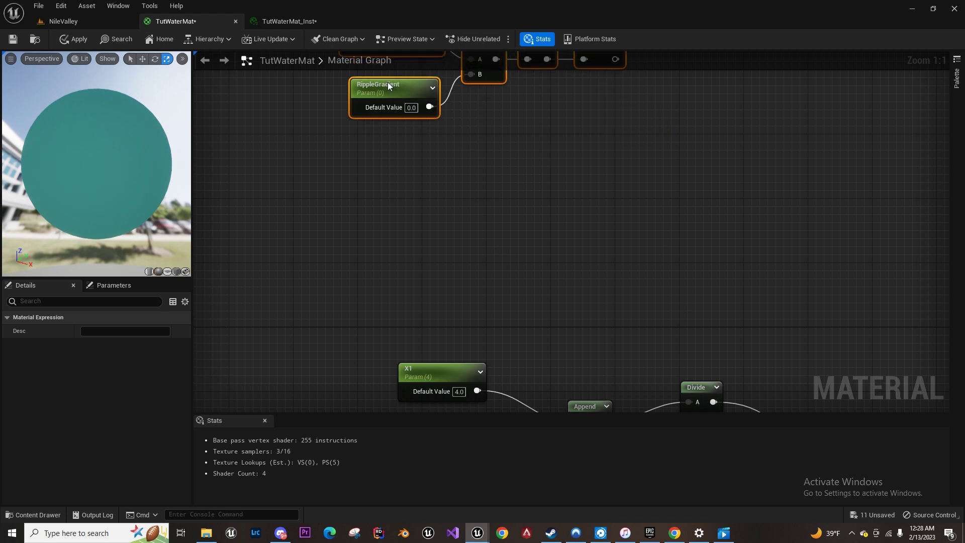
scroll(394, 167, "down", 4)
right_click_drag(442, 153, 483, 290)
left_click_drag(408, 255, 377, 236)
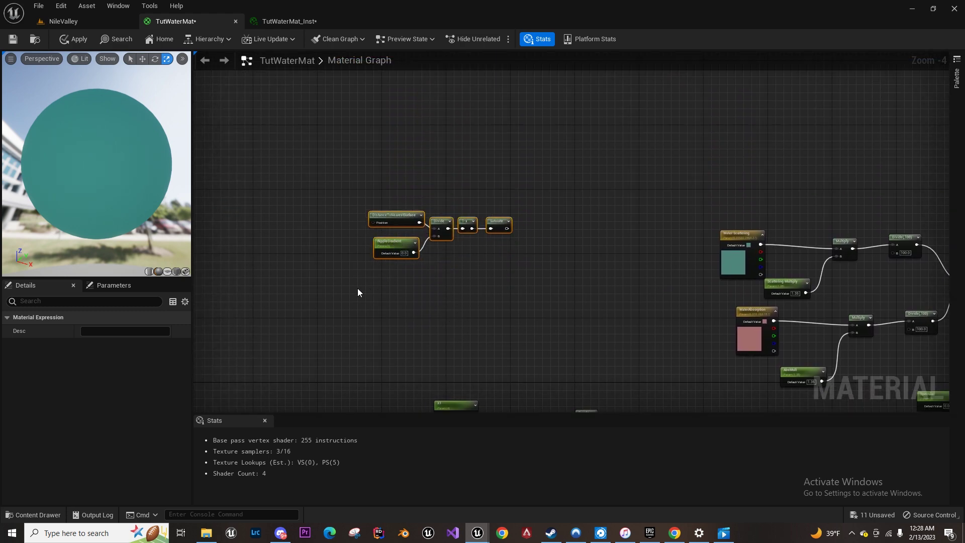
Add a Time node below the gradient nodes and connect it to input A of a new Divide node
right_click(357, 288)
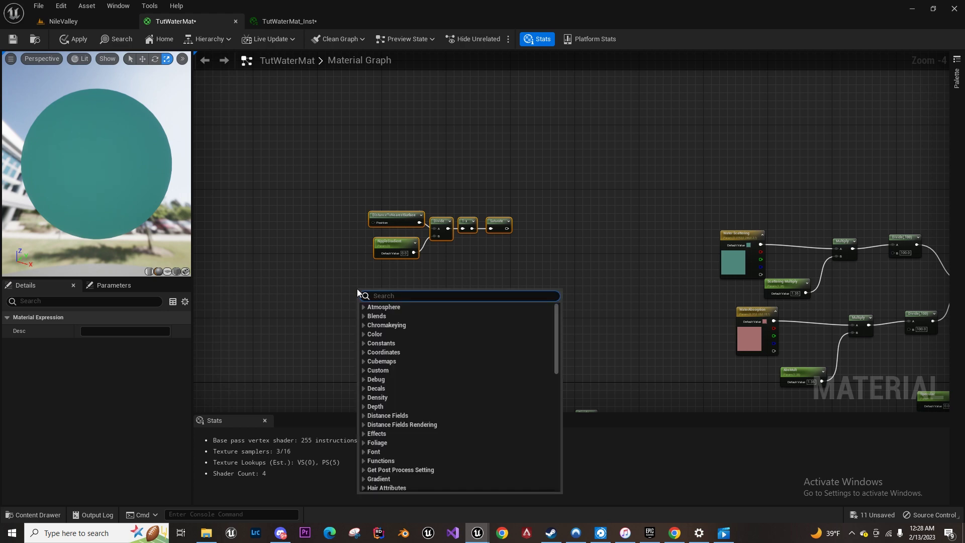
type("time")
key("Return")
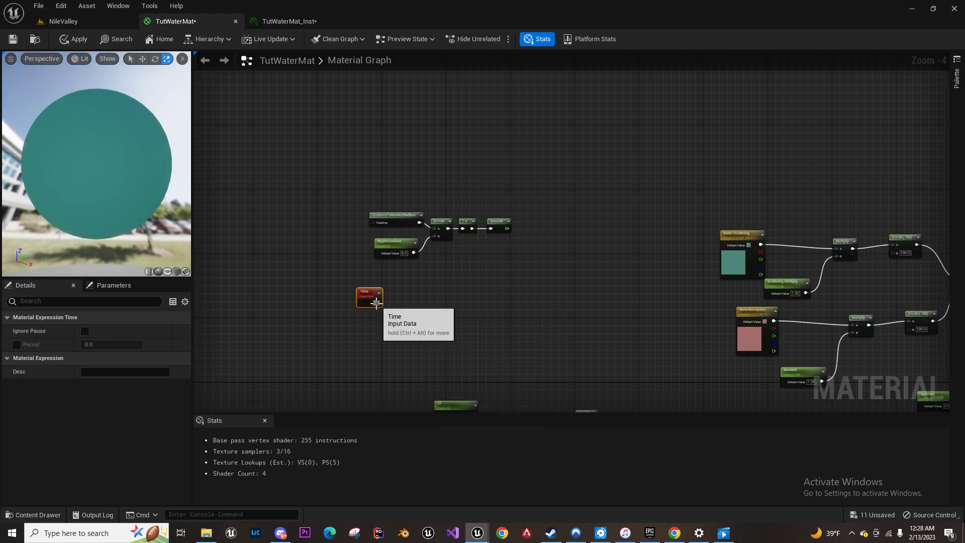
left_click_drag(377, 302, 413, 304)
type("divide")
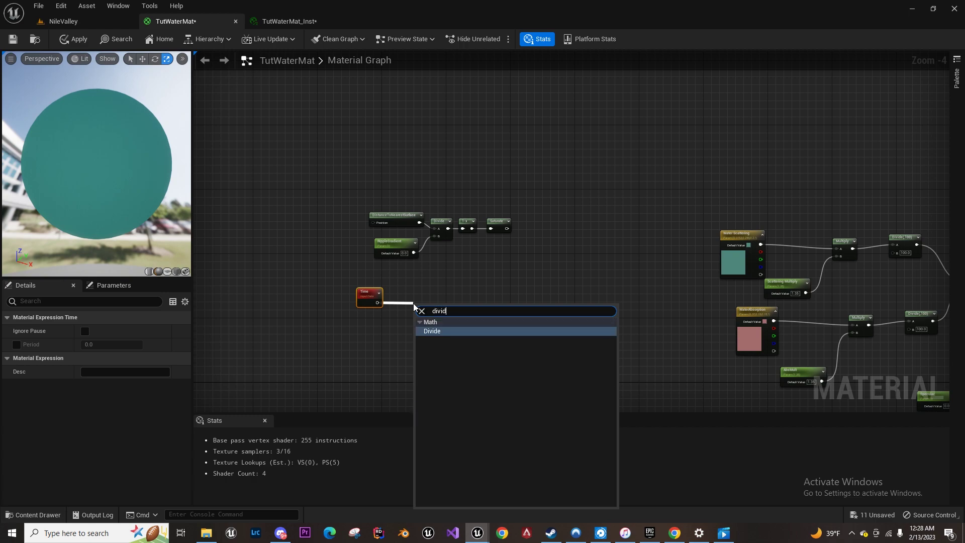
key("Return")
scroll(395, 331, "up", 4)
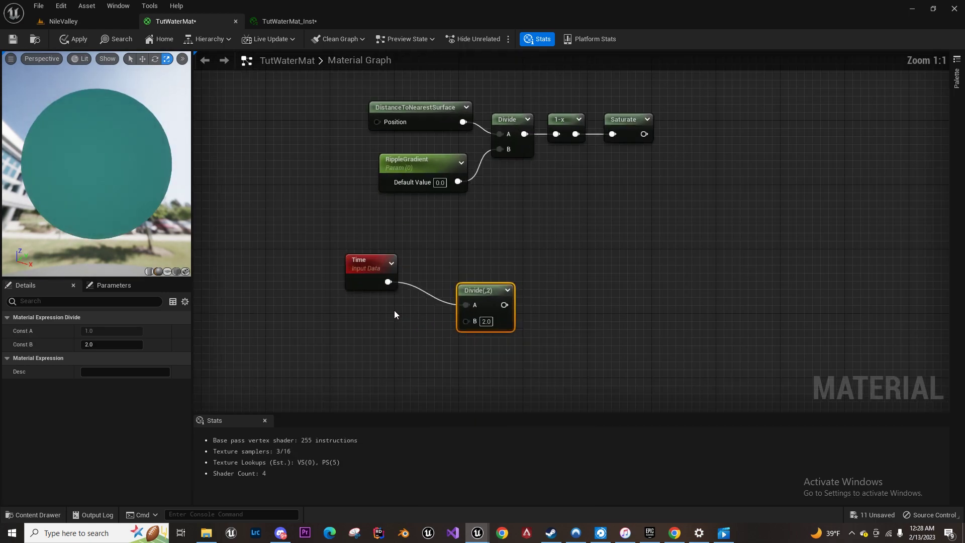
Create a scalar parameter named RippleSpeed and connect it to input B of the Time node's Divide
left_click(351, 330)
type("RippleSpeed")
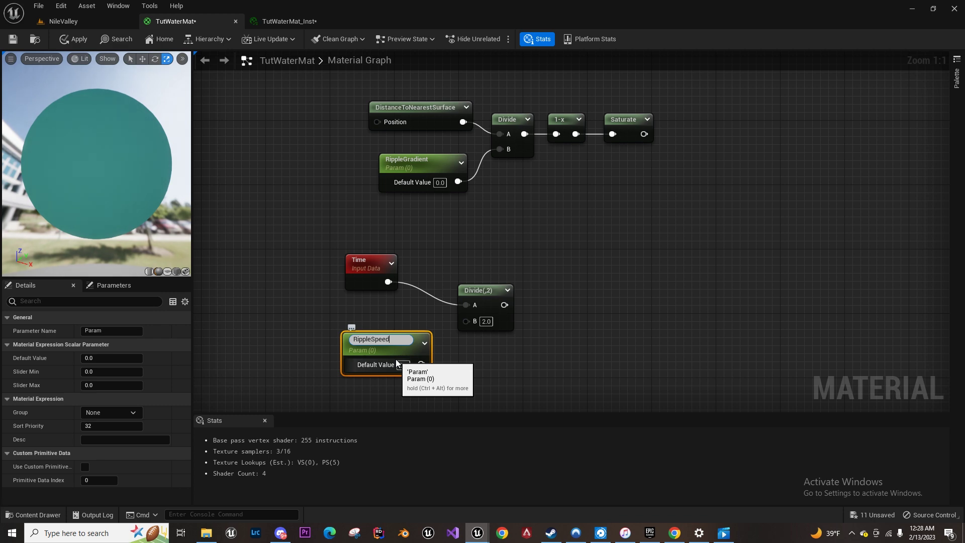
key("Return")
left_click_drag(421, 364, 441, 275)
left_click_drag(452, 287, 503, 279)
Combine the Saturate output and the time Divide output in a new Add node
left_click_drag(643, 134, 664, 226)
type("add")
key("Return")
left_click_drag(672, 264, 452, 287)
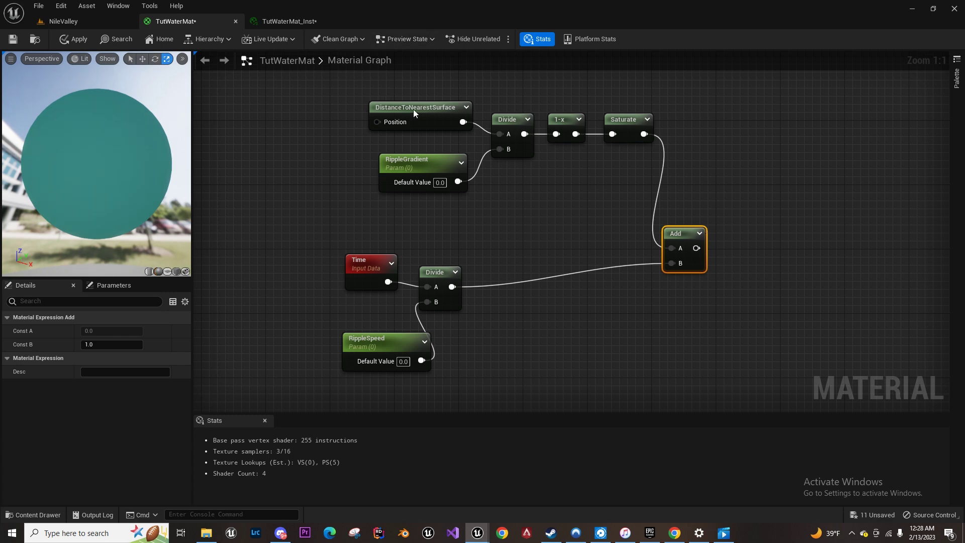
Feed the Add output into input A of a new Multiply node
left_click_drag(452, 286, 759, 248)
type("mult")
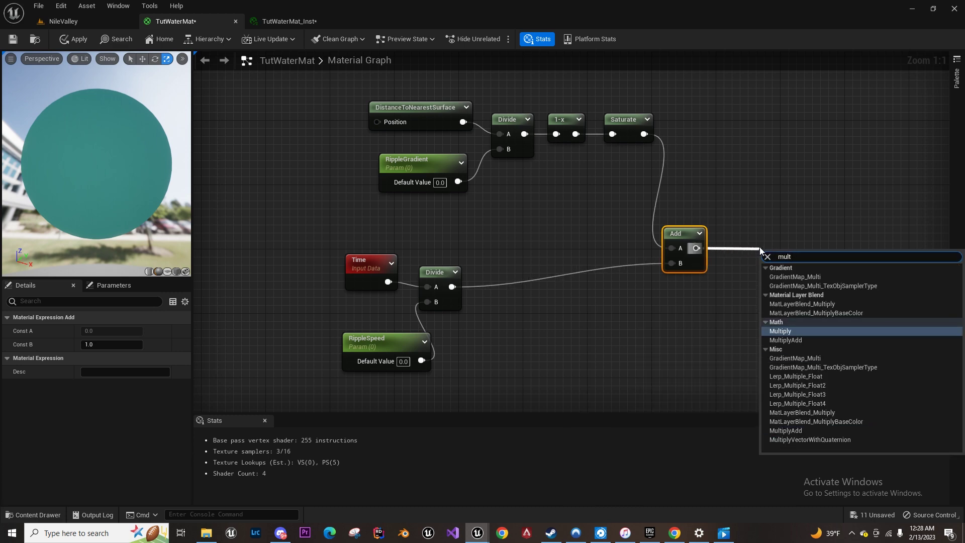
key("Return")
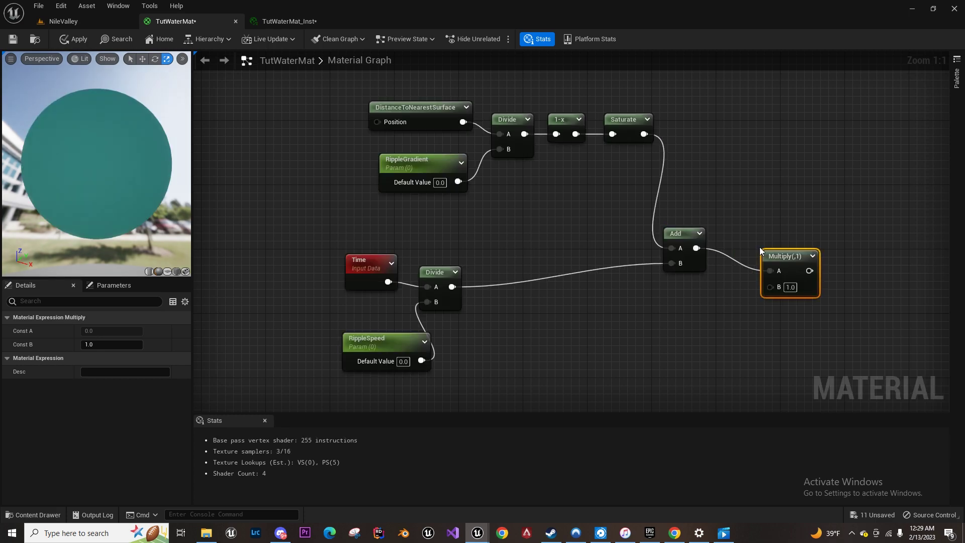
Connect a new scalar parameter named RippleAmmount to the Multiply node's B input and set its default value to 2
left_click(624, 324)
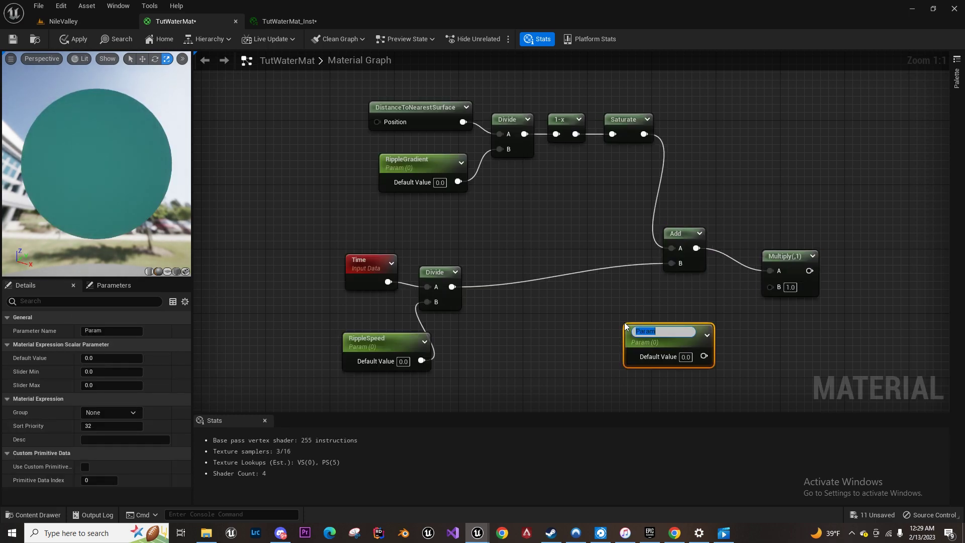
type("RippleAmmount")
key("Return")
left_click_drag(705, 359, 772, 287)
scroll(527, 284, "down", 2)
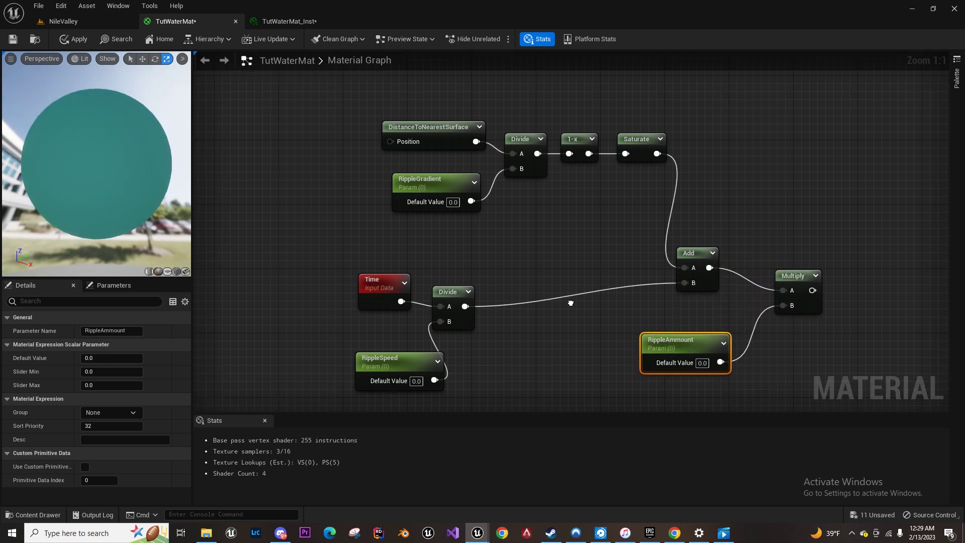
left_click_drag(367, 110, 643, 296)
left_click(632, 320)
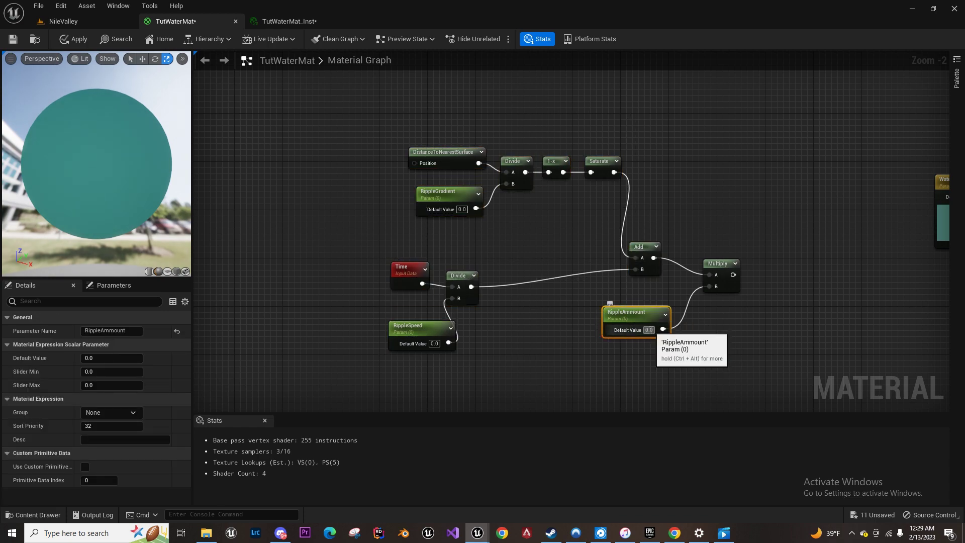
type("2")
key("Return")
Select all the ripple nodes, including RippleSpeed, RippleAmmount and Multiply, and reposition them together in the graph
left_click_drag(339, 119, 663, 297)
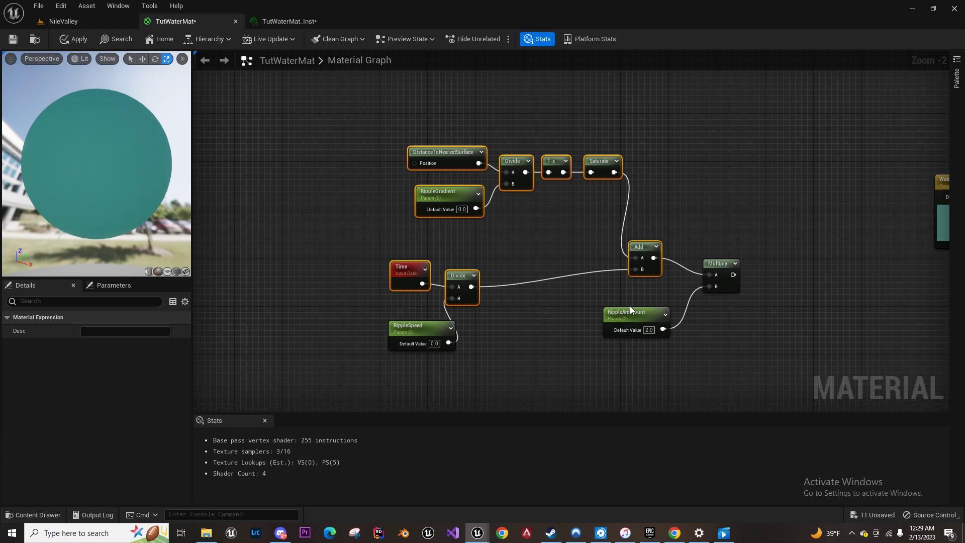
left_click(705, 340)
right_click_drag(691, 339, 676, 319)
scroll(663, 319, "down", 6)
mouse_move(534, 261)
left_mouse_down()
mouse_move(685, 325)
mouse_move(547, 270)
left_mouse_up()
scroll(515, 264, "up", 6)
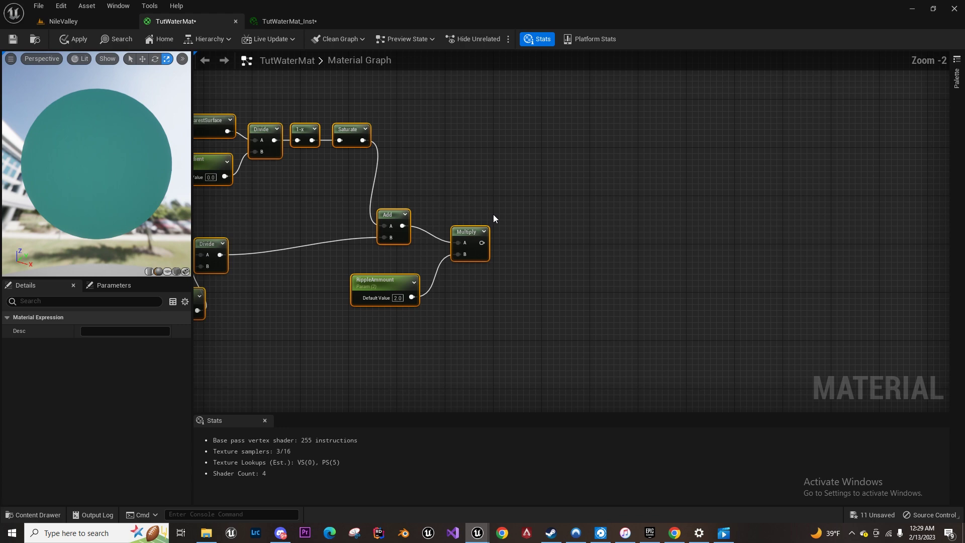
Move Multiply in line beside the Add node and connect its output to a new Sine node
left_click(451, 214)
left_click_drag(451, 217, 523, 241)
type("sine")
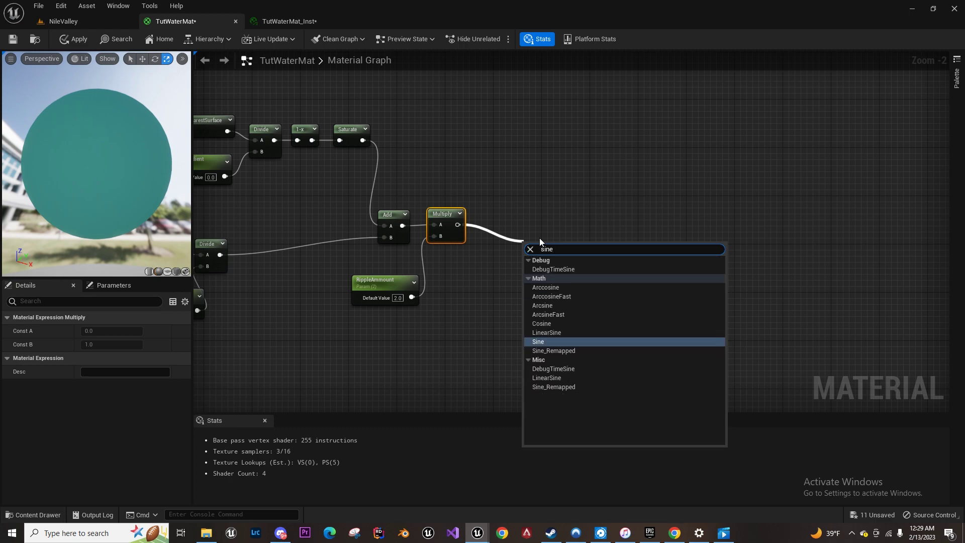
key("Return")
left_click_drag(532, 247, 499, 215)
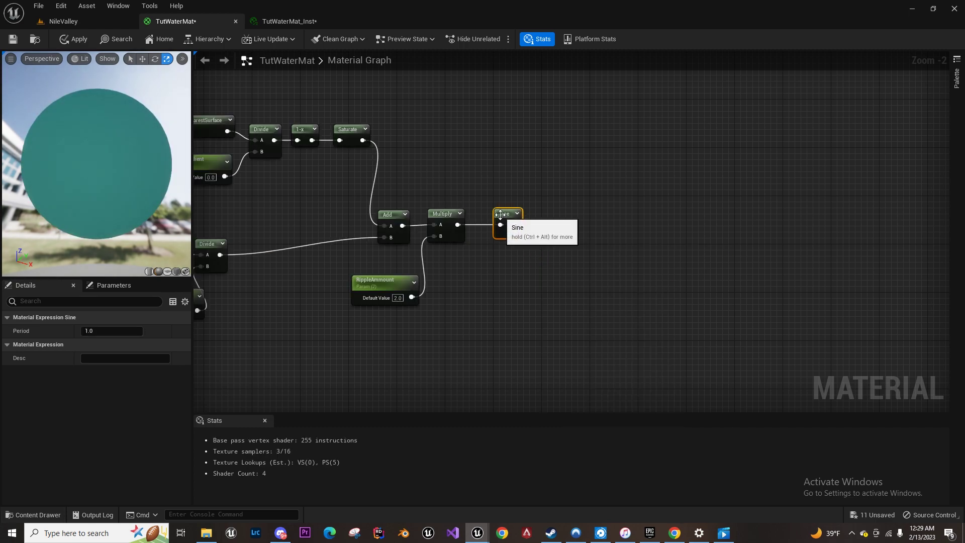
Feed Saturate's output into input A of a new Multiply node and the Sine output into its B input
left_click(501, 233)
left_click(514, 248)
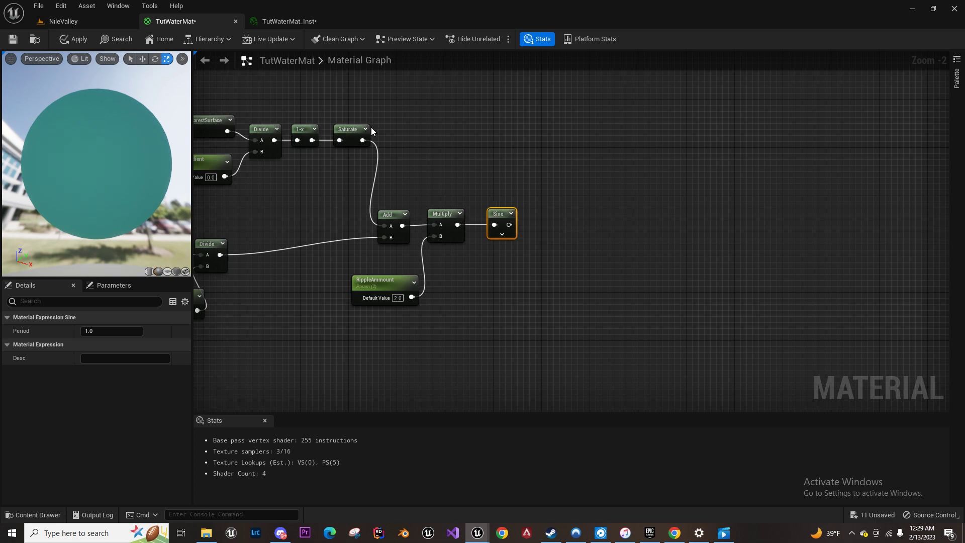
left_click_drag(364, 140, 541, 148)
type("mul")
key("Return")
left_click_drag(507, 147, 635, 134)
left_click_drag(597, 159, 507, 226)
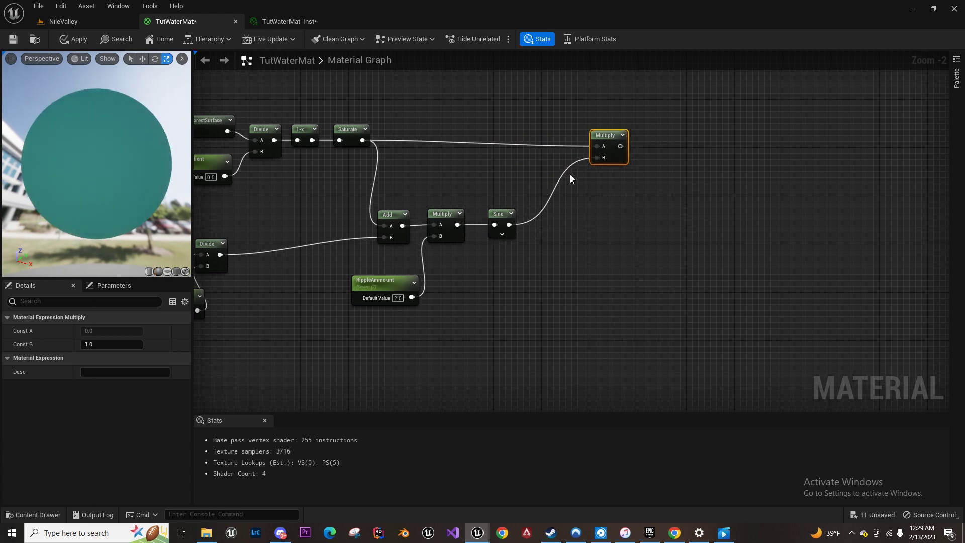
Feed the new Multiply node's output into input A of a new Divide node
right_click_drag(596, 169, 544, 173)
left_click_drag(561, 146, 526, 129)
type("divi")
key("Return")
left_click(594, 175)
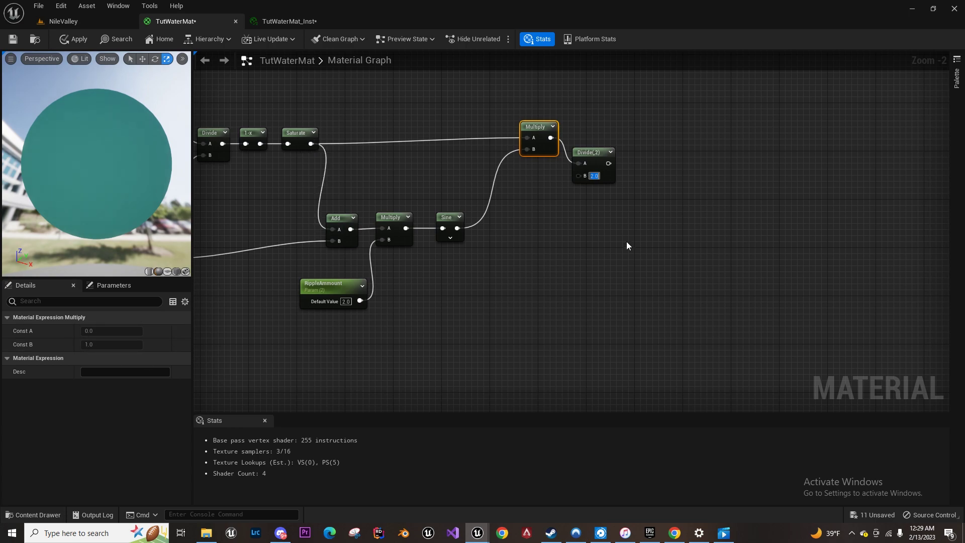
Create a scalar parameter named "Hardness of ripples" and connect it to input B of the new Divide node
left_click(526, 202)
left_click(528, 207)
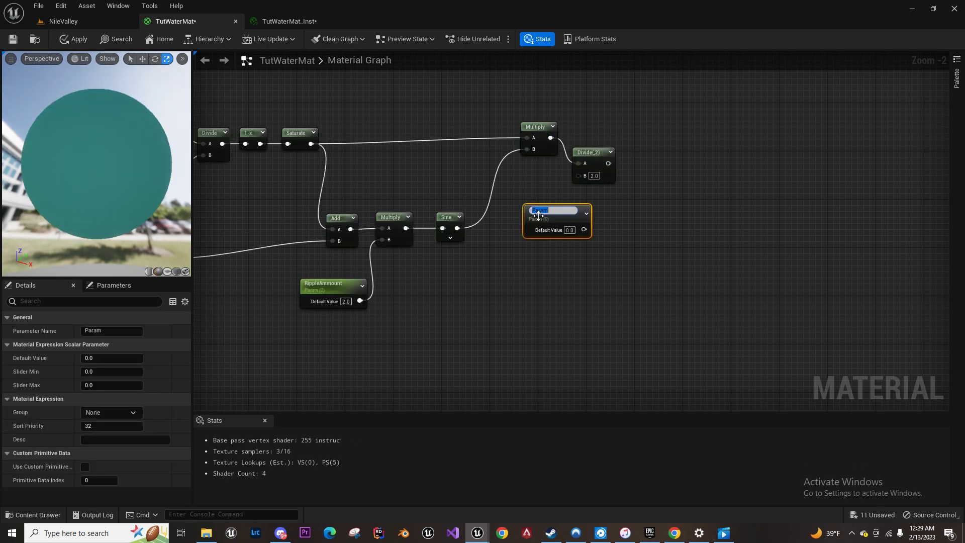
type("Hardn")
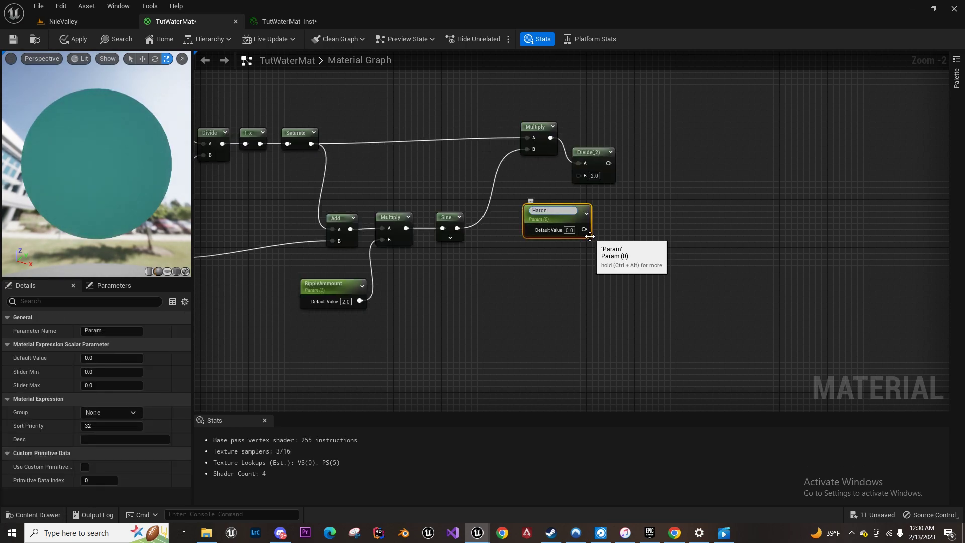
type("ess of ripples")
key("Return")
left_click_drag(584, 231, 579, 176)
left_click_drag(574, 211, 552, 201)
Feed the Divide output into input A of a new Add node and align it with the Divide node
left_click_drag(583, 148, 639, 138)
type("add")
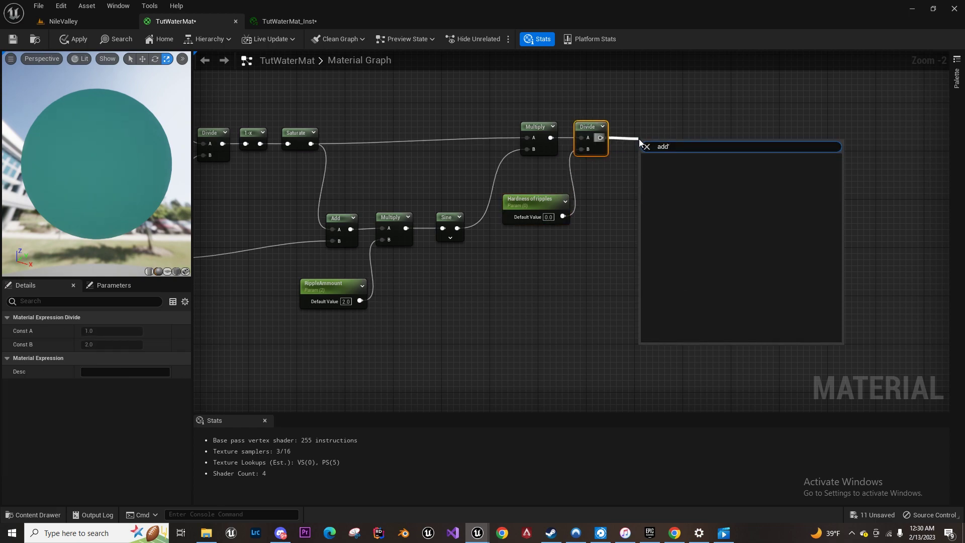
key("Return")
left_click_drag(667, 142, 666, 120)
Create a constant node with value 1.33 and connect it to input B of the last Add node
left_click(600, 196)
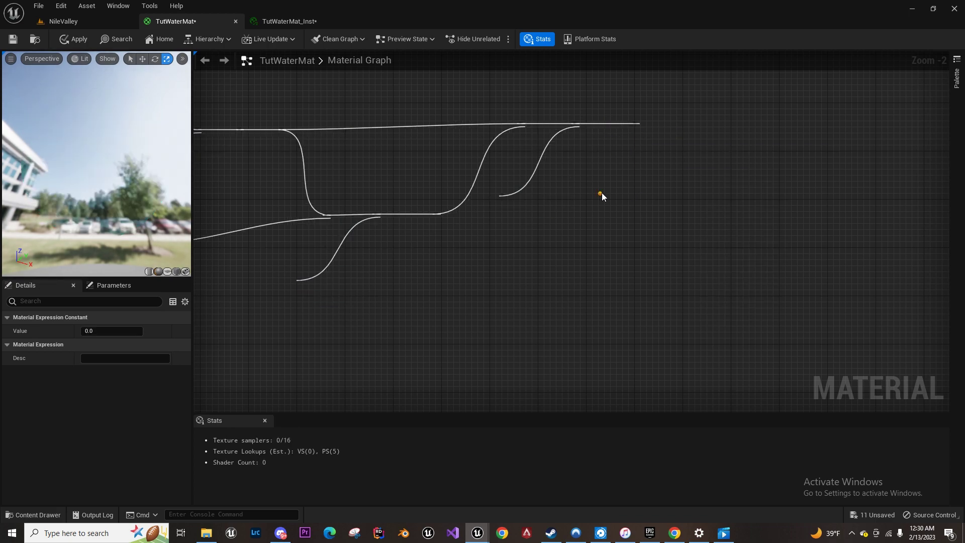
left_click(126, 330)
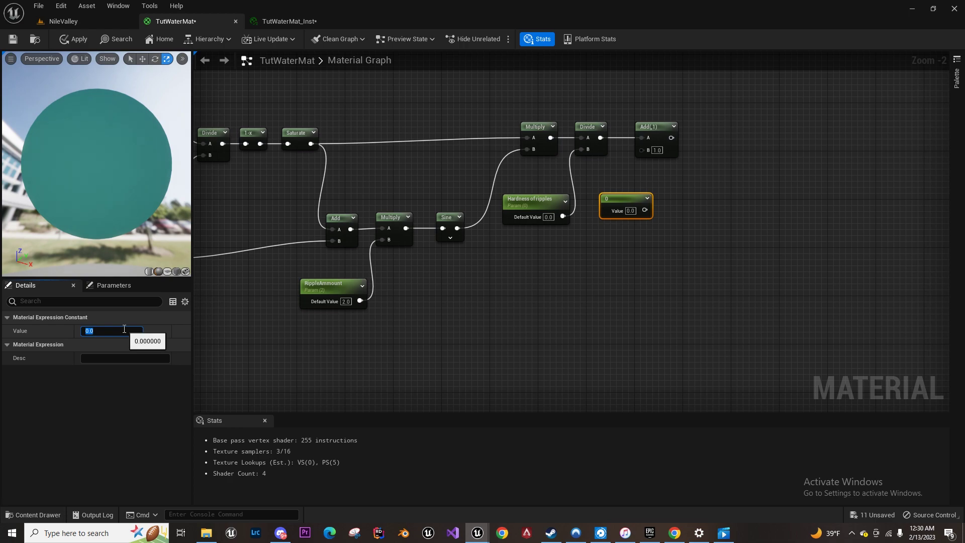
type("1.33")
key("Return")
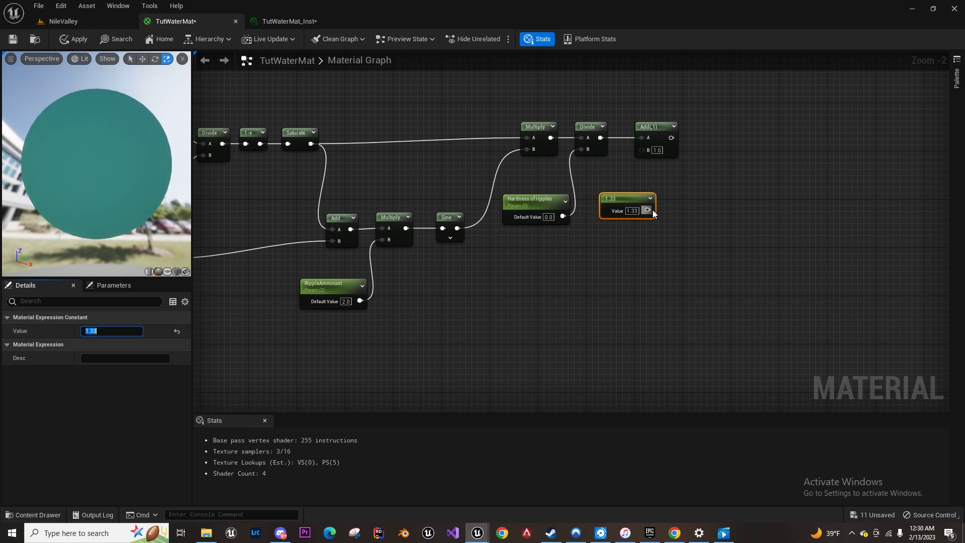
left_click_drag(647, 211, 642, 150)
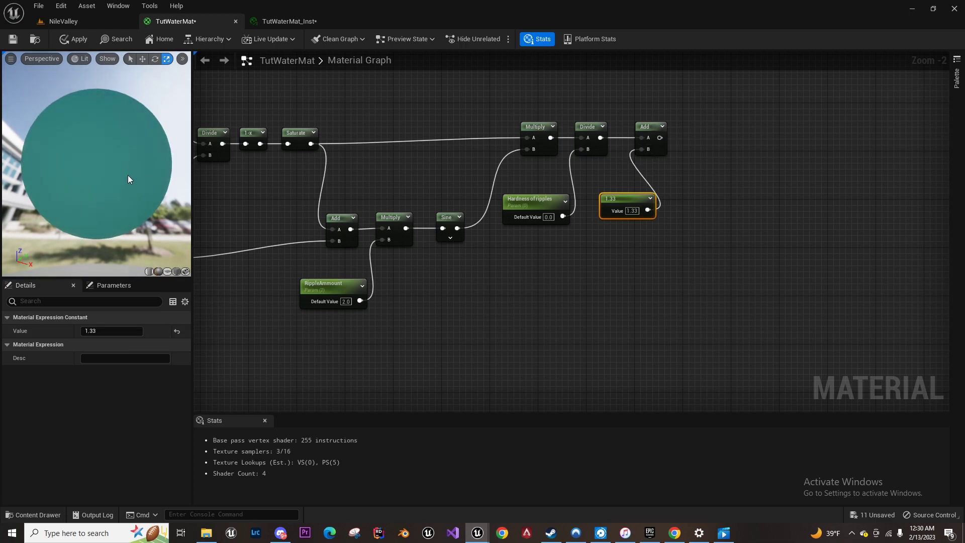
Connect the last Add node's output to the main material node and apply the material changes
left_click_drag(121, 179, 166, 203)
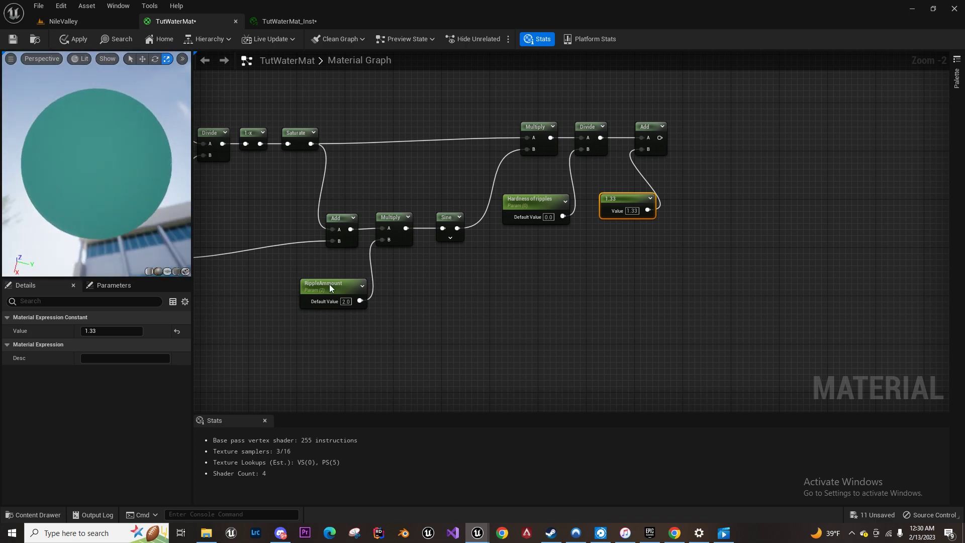
right_click_drag(741, 198, 664, 184)
left_click_drag(571, 130, 590, 392)
scroll(606, 380, "up", 1)
right_click_drag(446, 186, 752, 304)
right_click_drag(273, 147, 926, 407)
right_click_drag(239, 106, 491, 240)
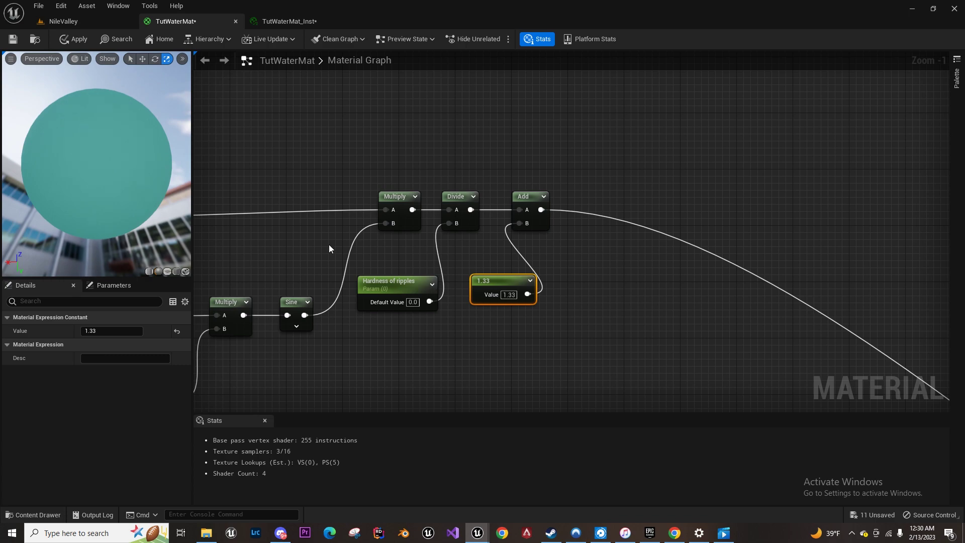
scroll(328, 244, "down", 3)
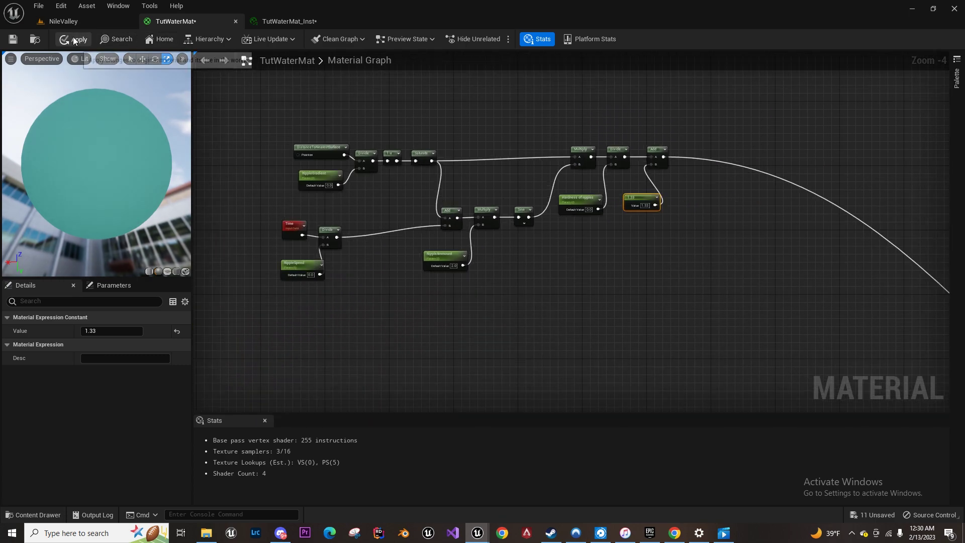
left_click(89, 30)
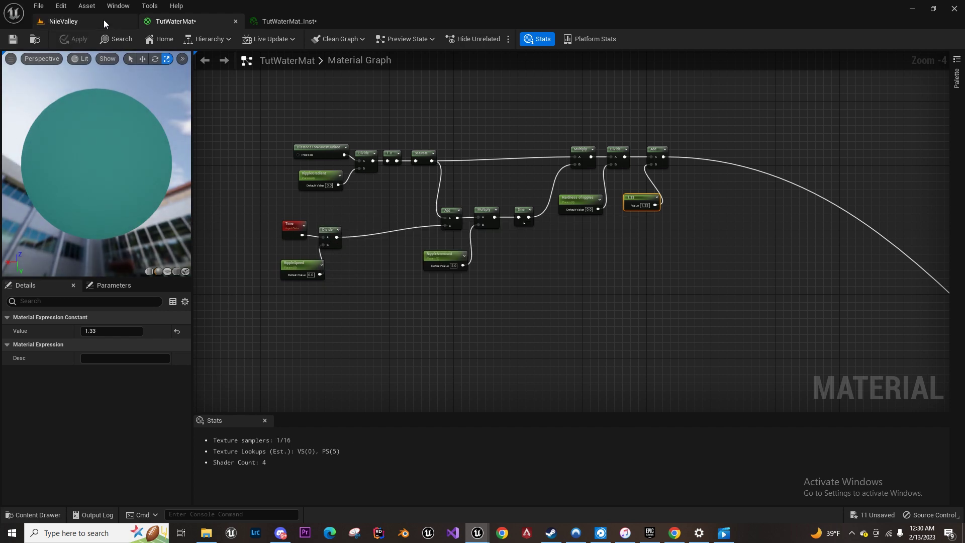
Check the water in the NileValley level, set the constant feeding the last Add node to 1.033, and apply the material
scroll(272, 221, "up", 3)
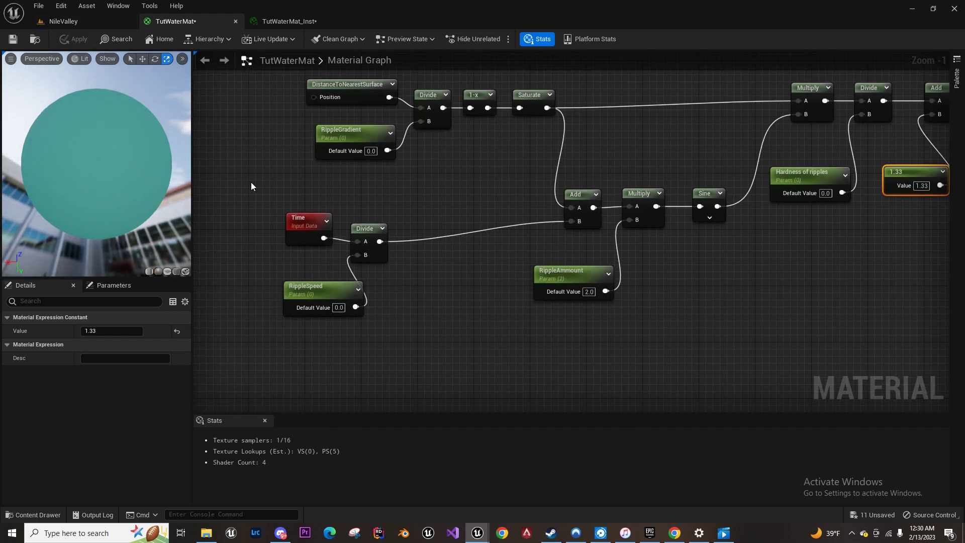
left_click(79, 23)
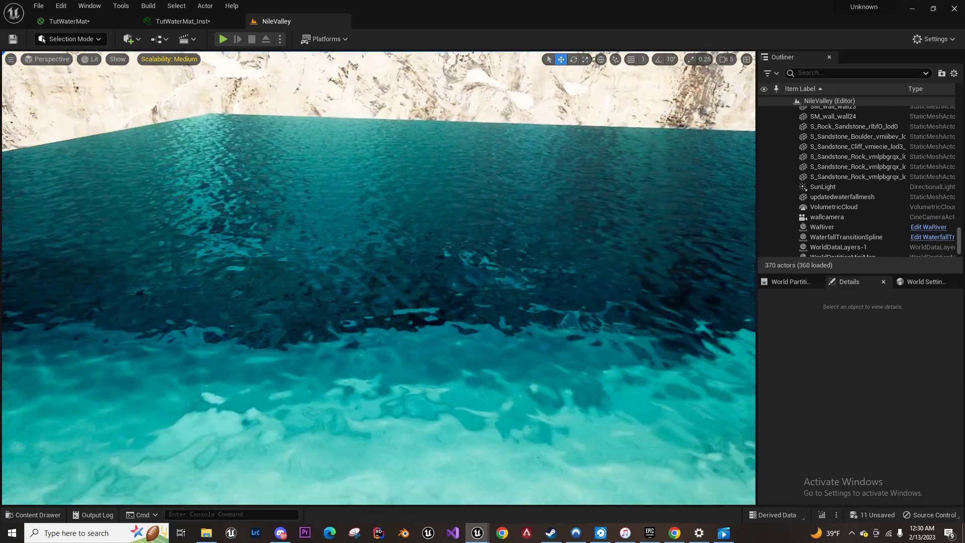
right_click_drag(378, 278, 377, 316)
left_click(197, 22)
left_click(266, 21)
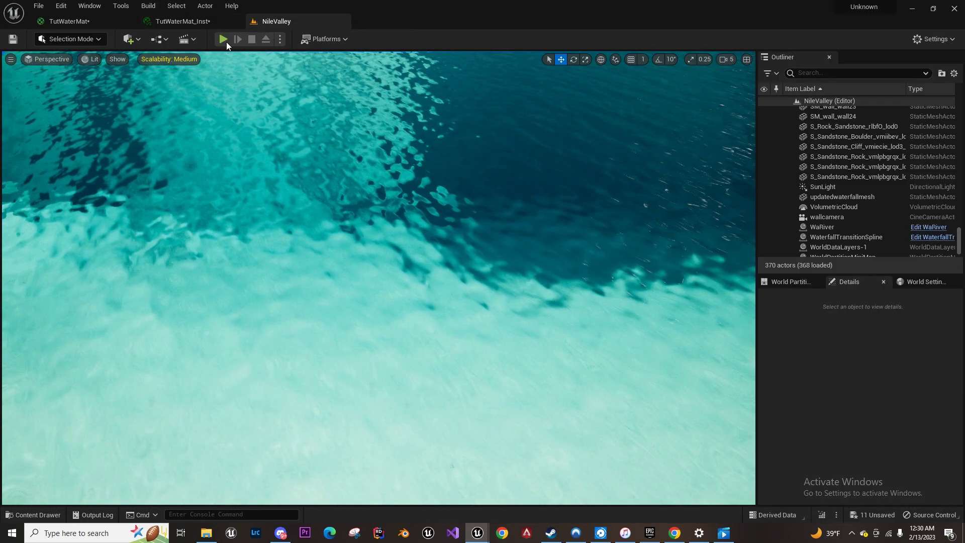
left_click(97, 24)
right_click_drag(819, 239, 715, 232)
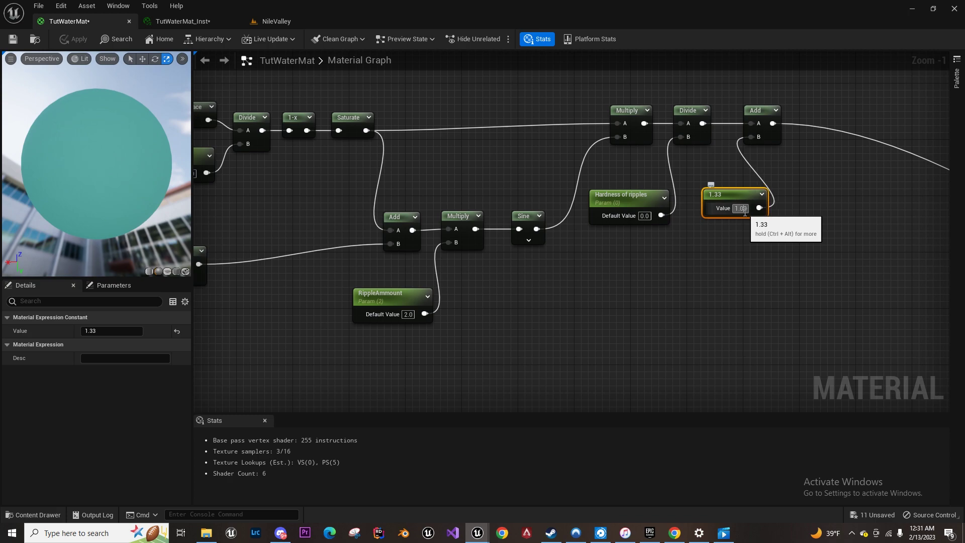
key("Return")
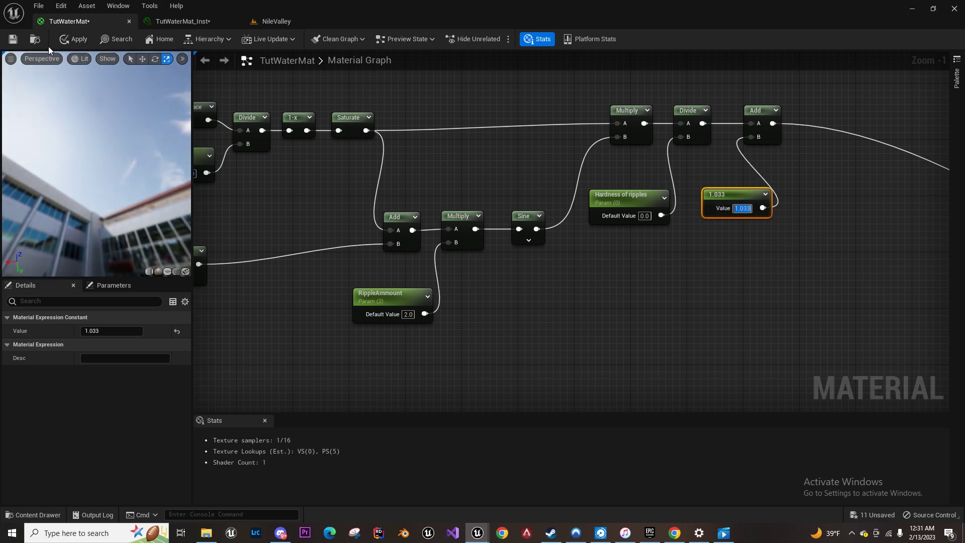
Search the NileValley project content for "rock" and place the SM_Rock static mesh in the shallow water
left_click(260, 23)
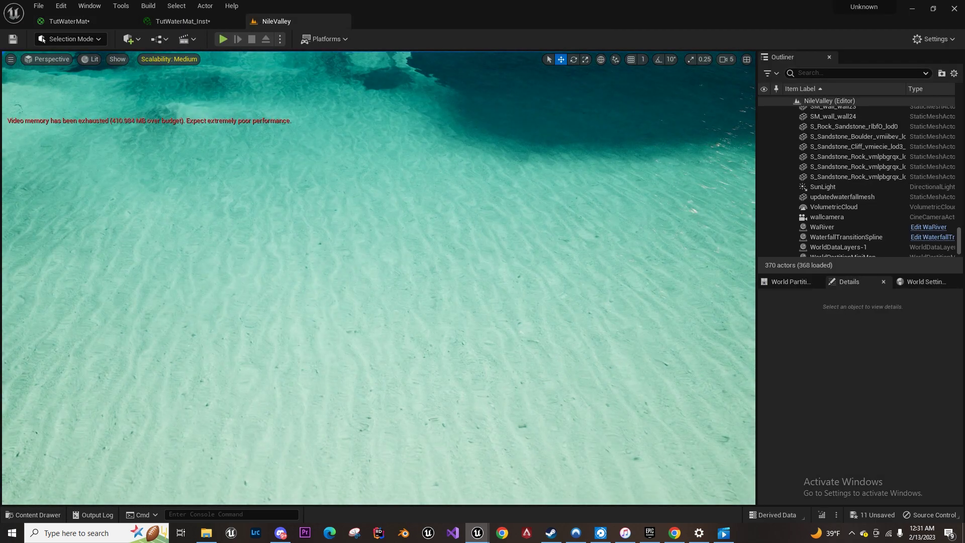
right_click_drag(378, 278, 392, 262)
right_click_drag(383, 216, 340, 258)
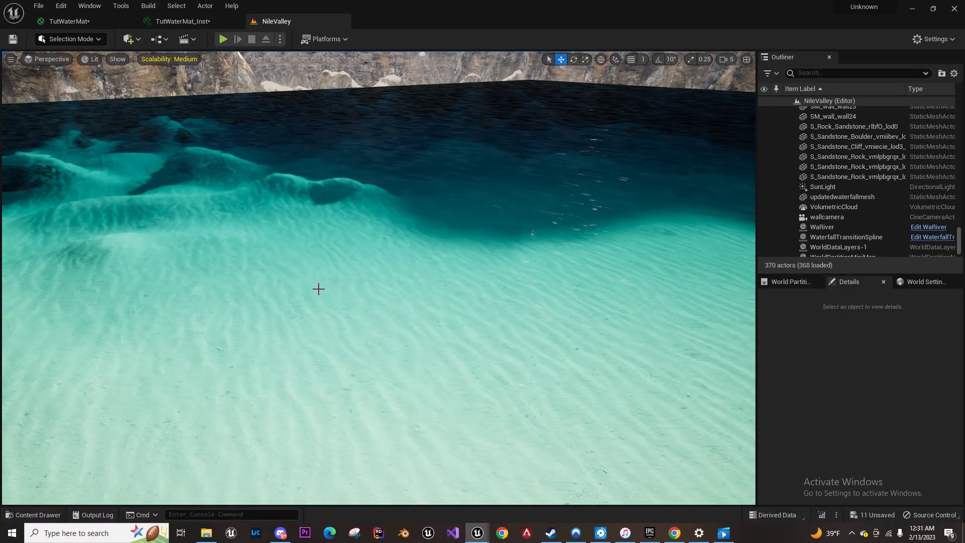
right_click_drag(444, 302, 437, 286)
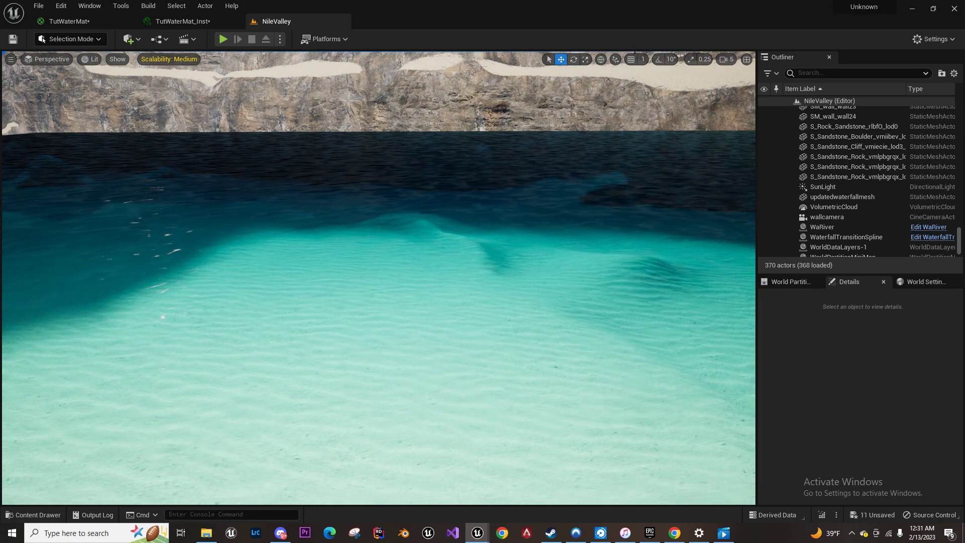
left_click_drag(0, 216, 403, 388)
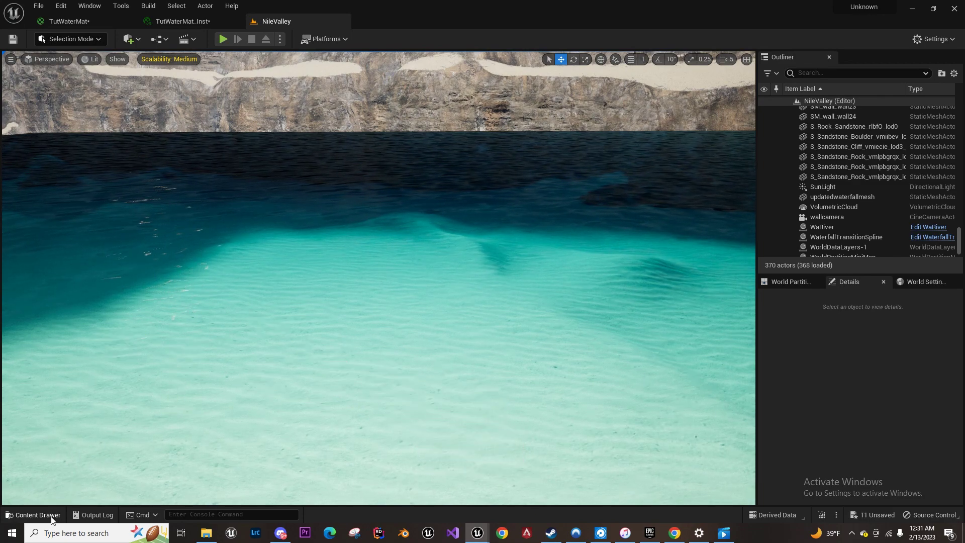
left_click(35, 514)
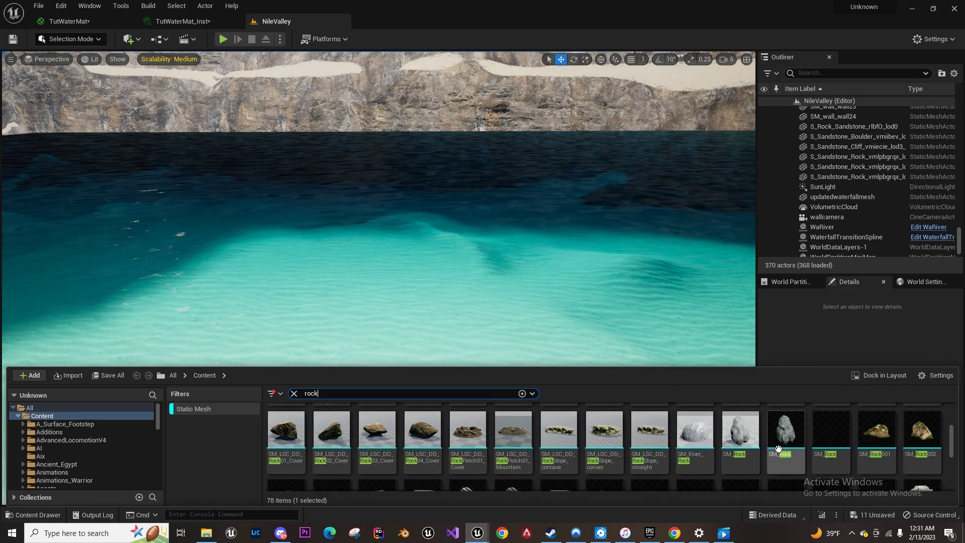
left_click_drag(782, 449, 478, 333)
key("w")
right_click_drag(479, 333, 517, 315)
key("s")
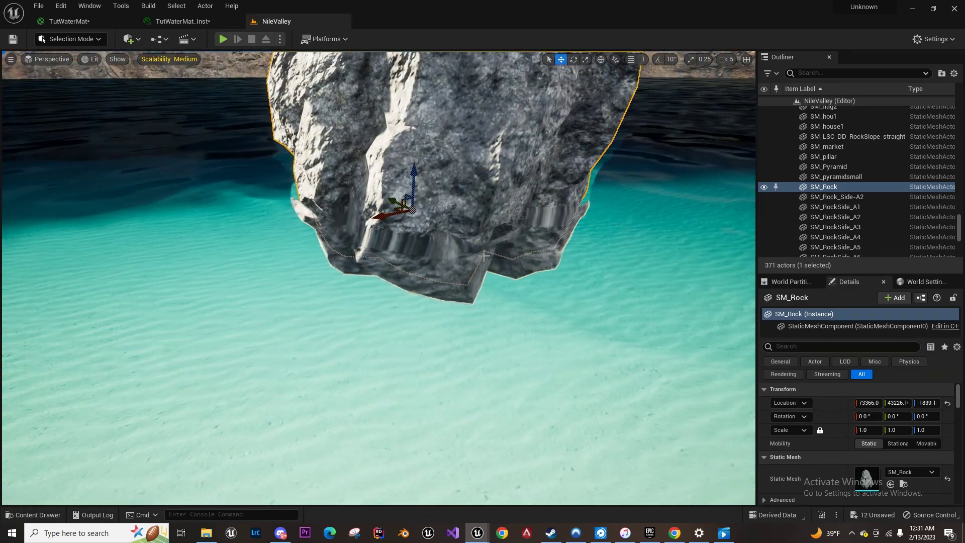
Detach the TutWaterMat_Inst editor into its own window over the level and bring its ripple parameters into view
left_click_drag(206, 23, 591, 119)
scroll(778, 293, "down", 4)
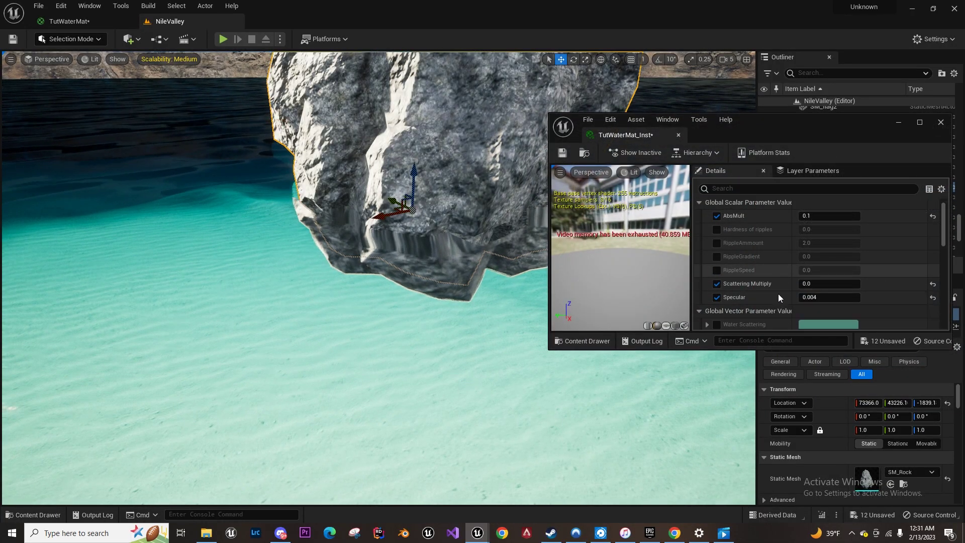
scroll(749, 280, "up", 1)
scroll(724, 258, "up", 3)
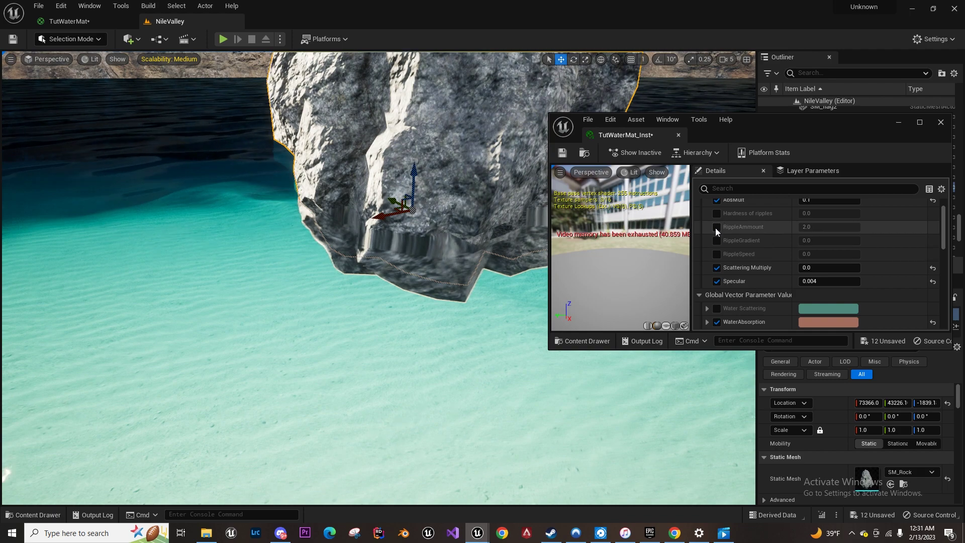
Enable the four ripple parameters in TutWaterMat_Inst, with Hardness of ripples 1, RippleGradient 100 and RippleSpeed 20
left_click(716, 241)
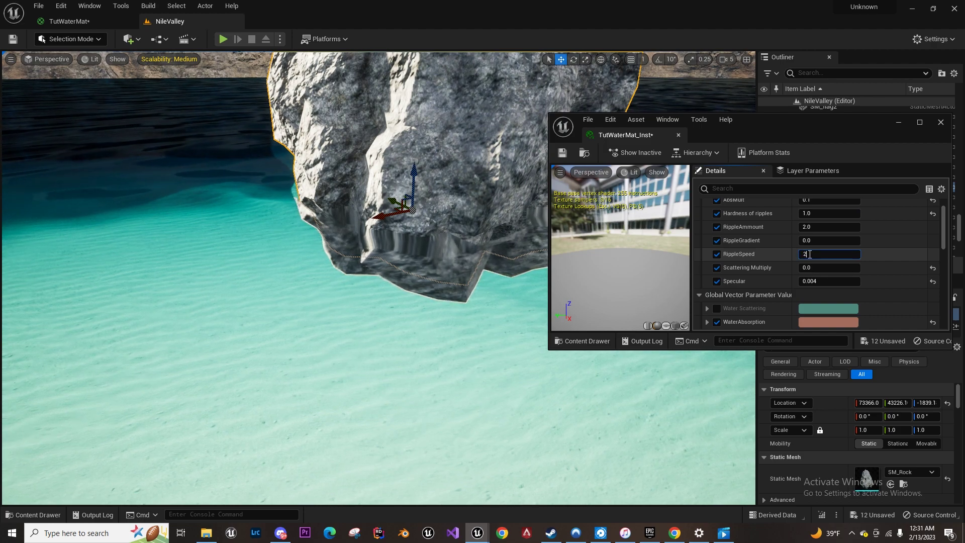
left_click(832, 239)
type("100")
key("Return")
right_click_drag(467, 281, 533, 282)
key("s")
key("w")
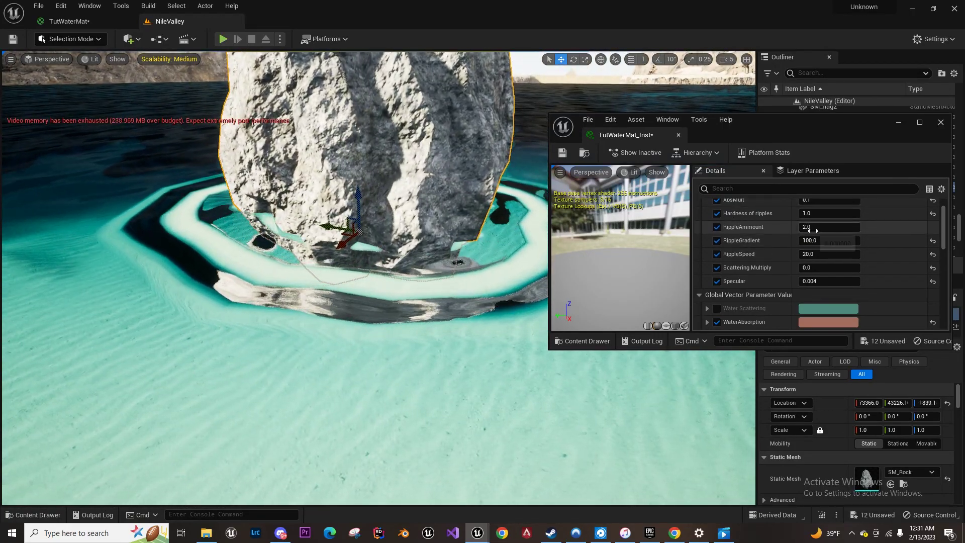
Set Hardness of ripples to about 15 and RippleAmmount to 3 in the material instance
scroll(812, 230, "up", 2)
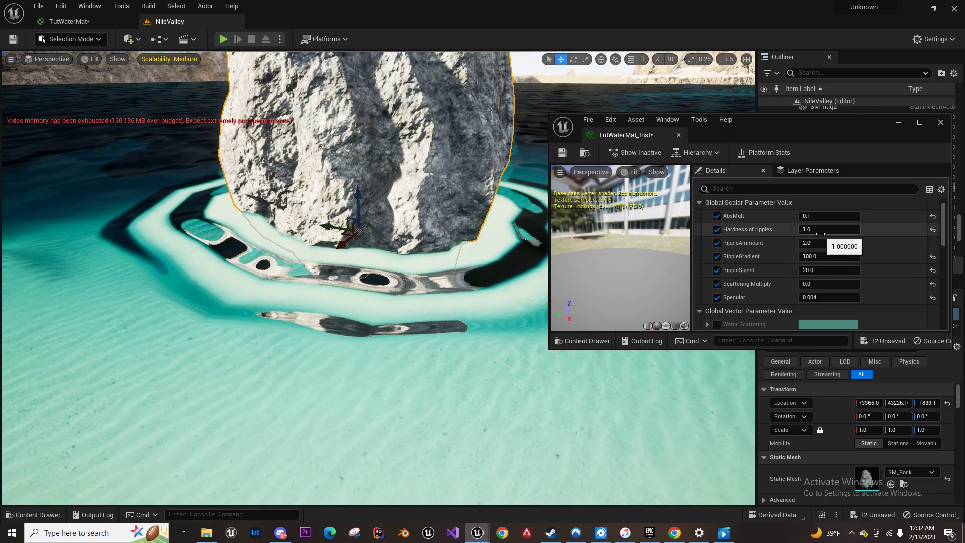
mouse_move(829, 229)
left_mouse_down()
mouse_move(890, 229)
mouse_move(820, 233)
left_mouse_up()
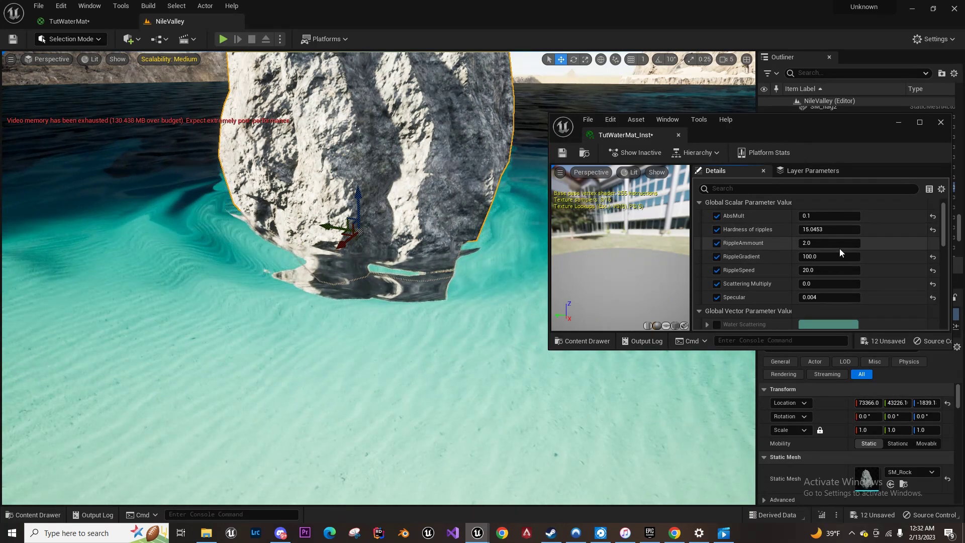
left_click(841, 245)
type("3")
key("Return")
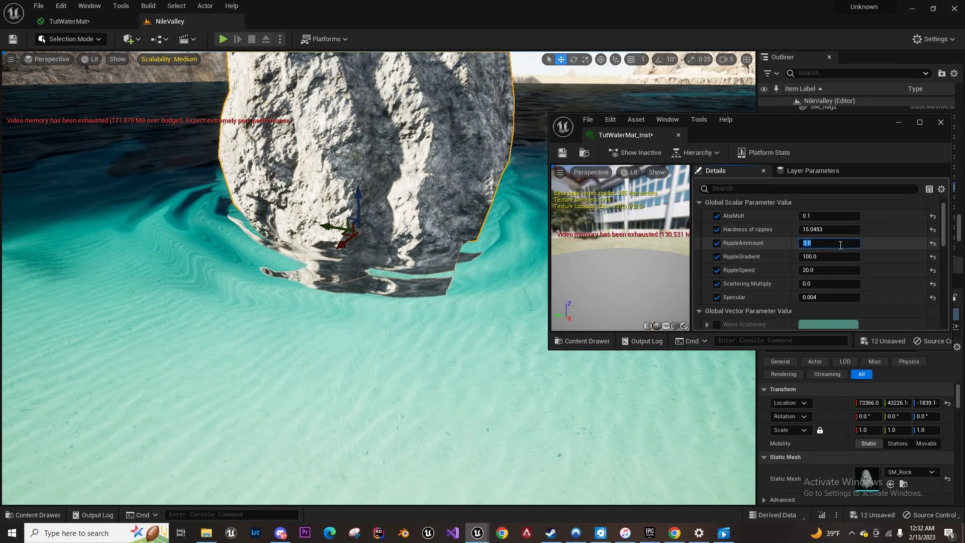
Inspect the ripples around SM_Rock and move the rock horizontally across the water to about X 73413, Y 43358
right_click_drag(452, 282, 478, 257)
key("s")
key("e")
key("w")
key("s")
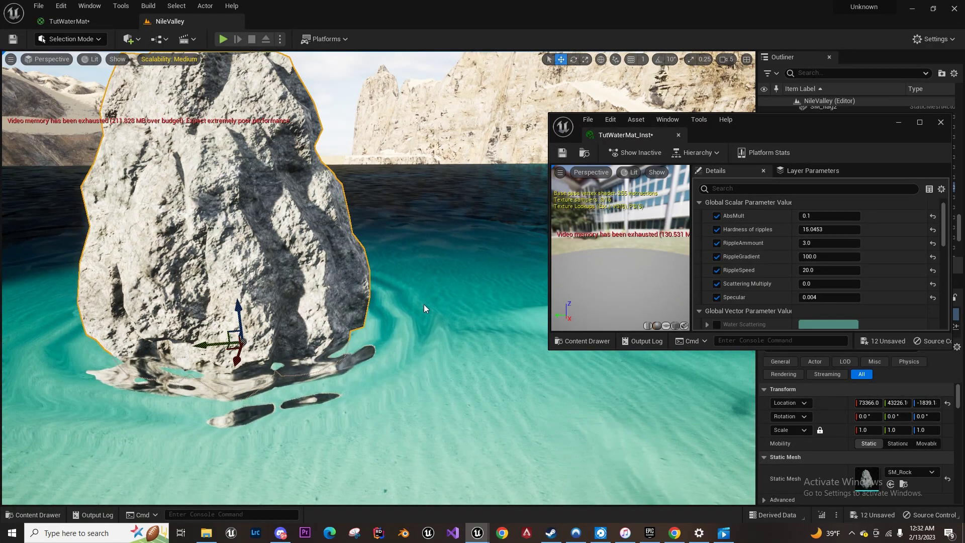
right_click_drag(427, 316, 388, 343)
left_click_drag(381, 353, 352, 270)
Minimize the material instance window and filter SM_Rock's properties by "affect di" to find its distance field lighting setting
left_click(899, 122)
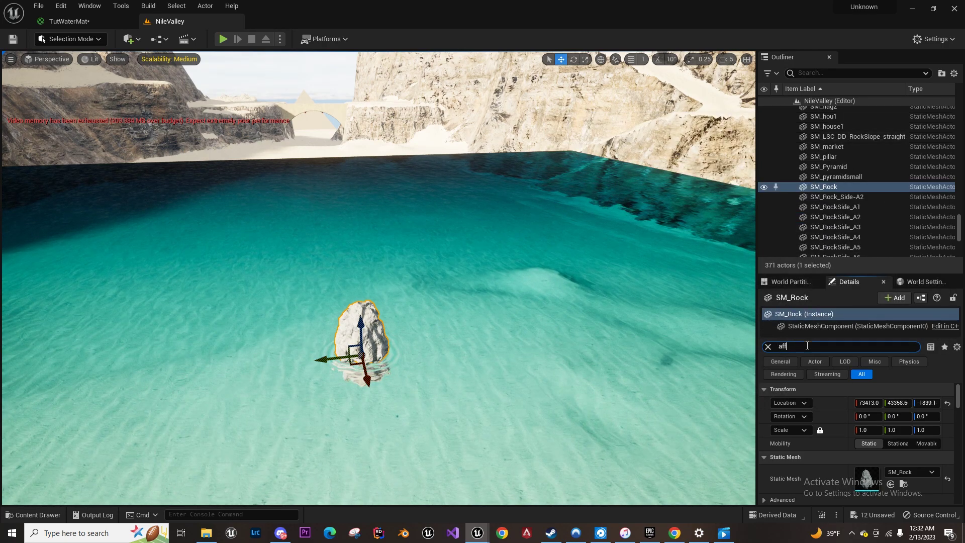
left_click(808, 346)
type("affect di")
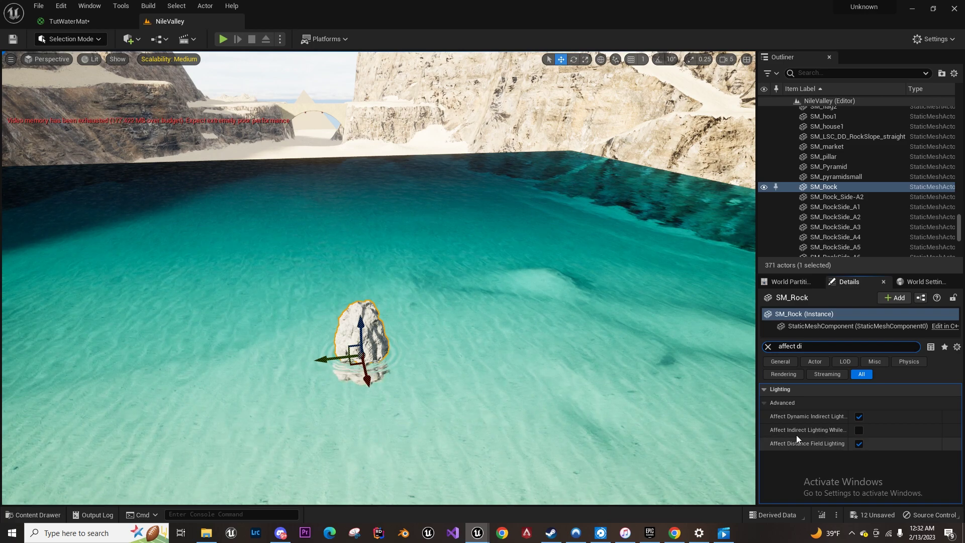
Turn off Affect Distance Field Lighting for SM_Rock, restore it, and inspect the water around the rock up close
left_click(858, 444)
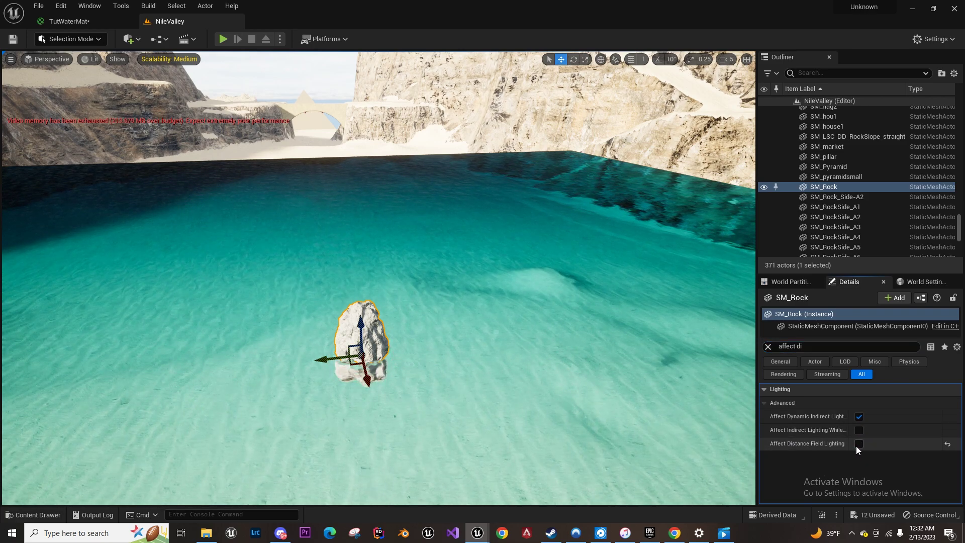
key("w")
mouse_move(431, 383)
right_mouse_down()
mouse_move(420, 414)
mouse_move(431, 384)
right_mouse_up()
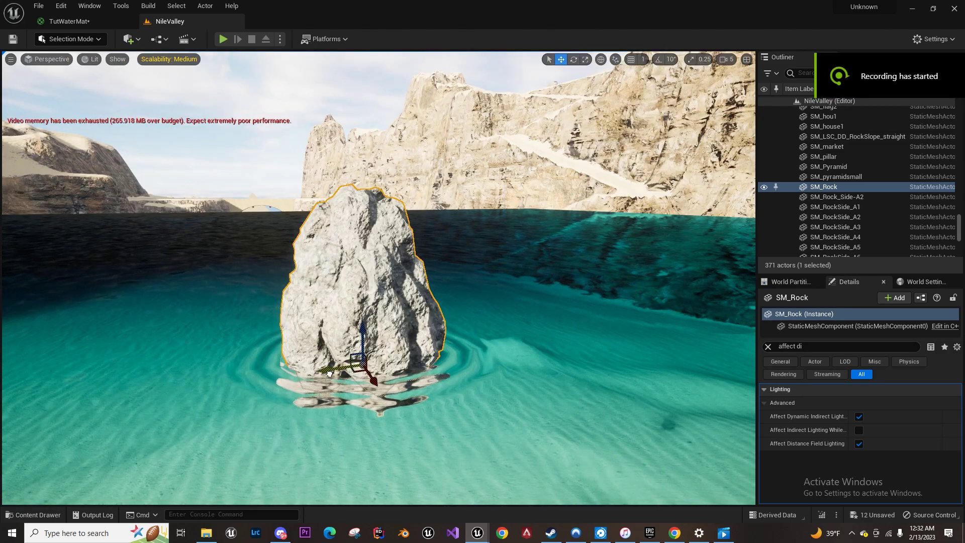
right_click_drag(329, 373, 354, 378)
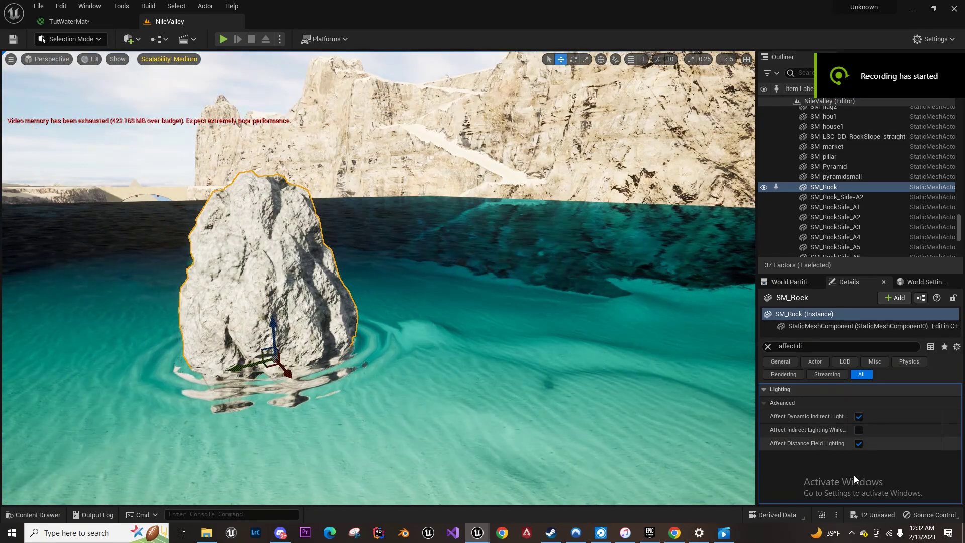
Move SM_Rock horizontally across the water to test the ripples at another spot
left_click_drag(270, 356, 352, 333)
key("s")
right_click_drag(352, 334, 314, 340)
Switch to landscape editing and sculpt a tall mound out of the water near the rock, with tool strength 0.14
left_click(79, 39)
left_click(84, 67)
key("shift+2")
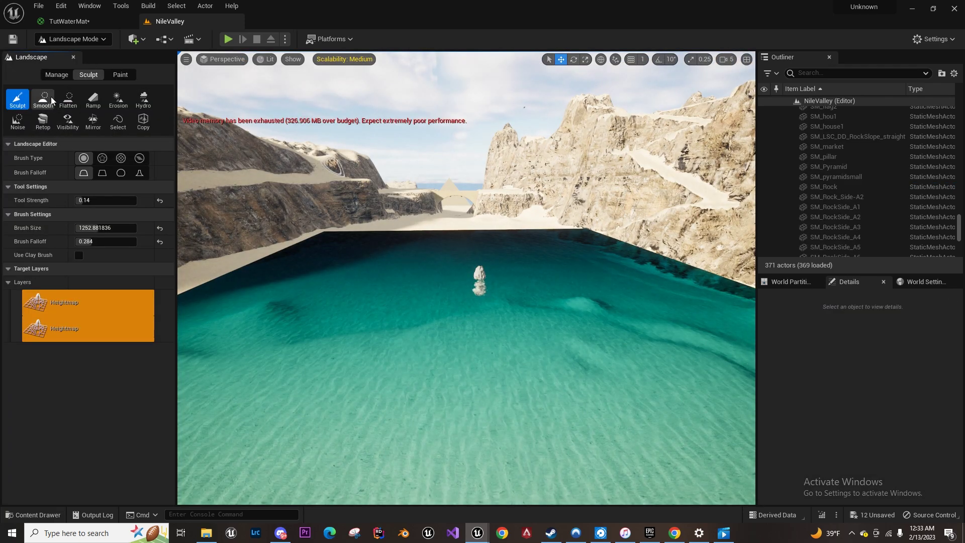
right_click_drag(585, 386, 586, 387)
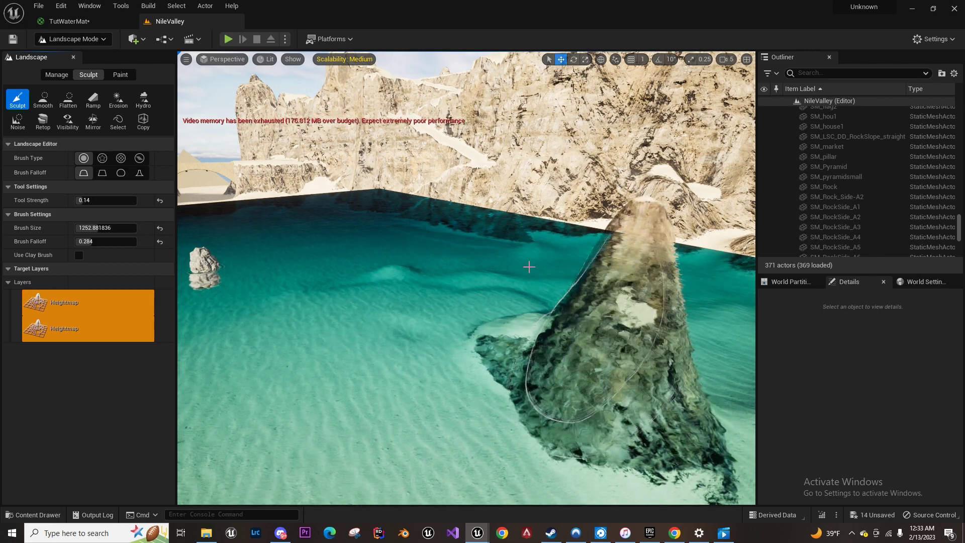
Flatten the mound's peak into a broad plateau above the water and return to the Sculpt tool
left_click(67, 100)
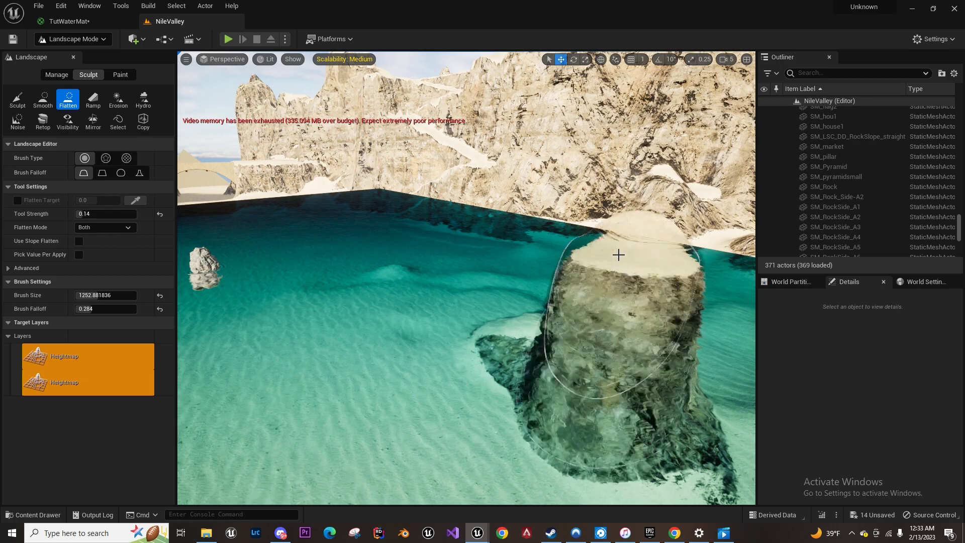
left_click(17, 101)
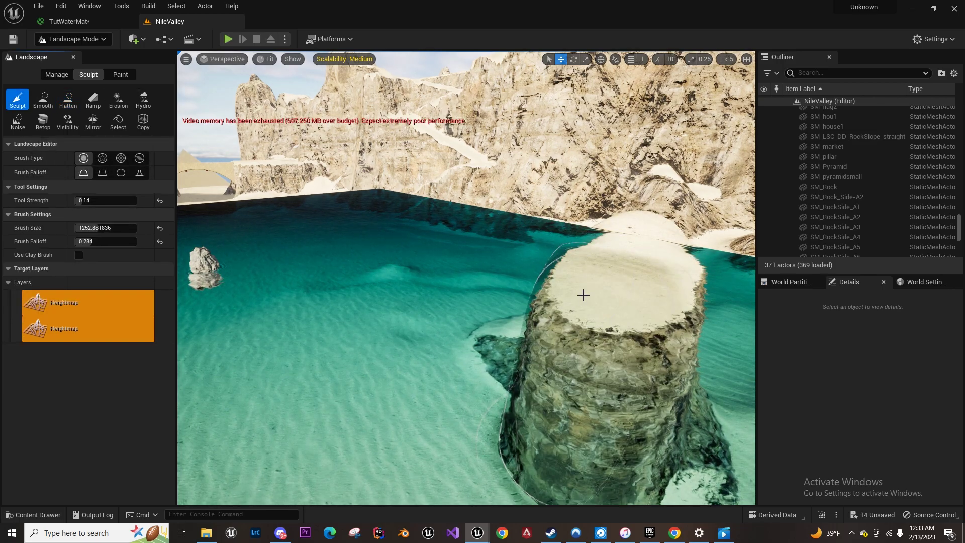
key("w")
mouse_move(633, 292)
right_mouse_down()
mouse_move(764, 284)
mouse_move(584, 279)
mouse_move(578, 300)
mouse_move(564, 303)
mouse_move(584, 297)
right_mouse_up()
key("d")
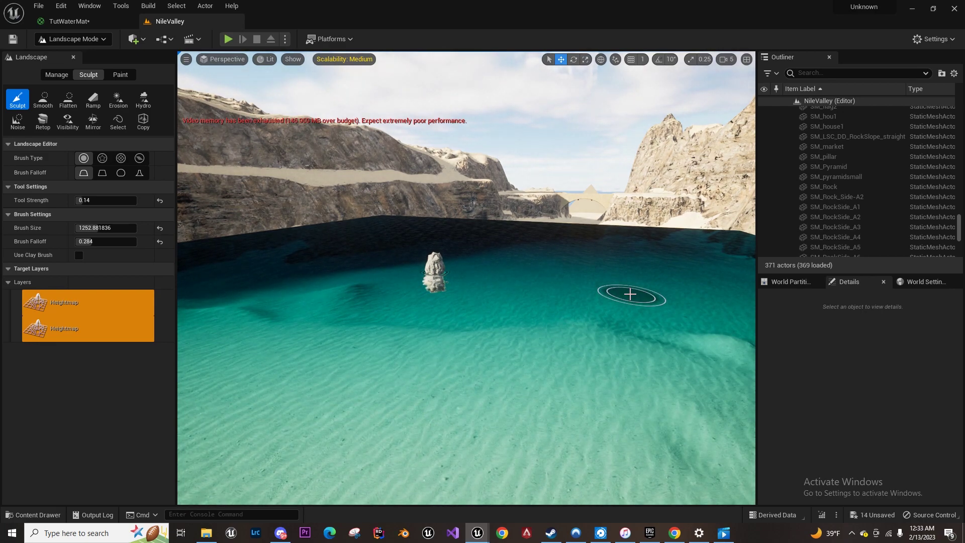